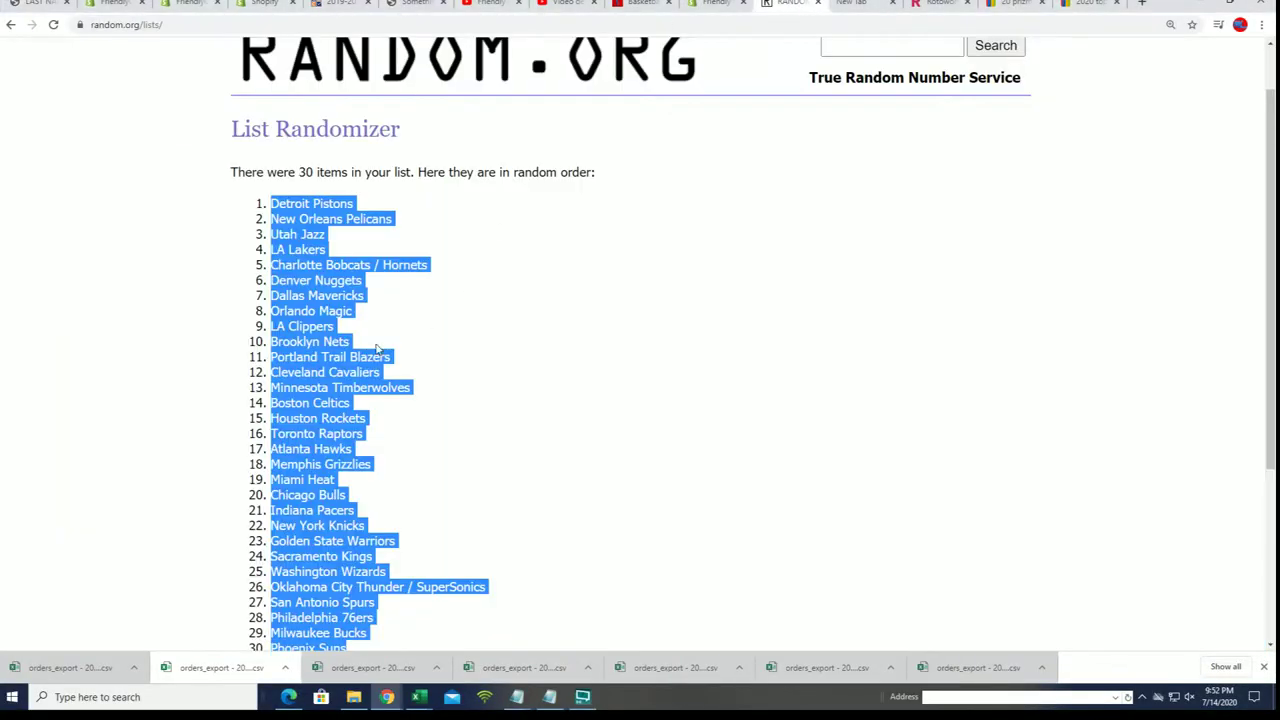
- Scroll back up to the top of the RANDOM.ORG List Randomizer page
{"action": "scroll", "coordinate": [378, 347], "scroll_direction": "up", "scroll_amount": 1}
- Load a blank List Randomizer form and paste in the 19 owner names copied from Notepad
{"action": "mouse_move", "coordinate": [468, 69]}
{"action": "left_click", "coordinate": [490, 92]}
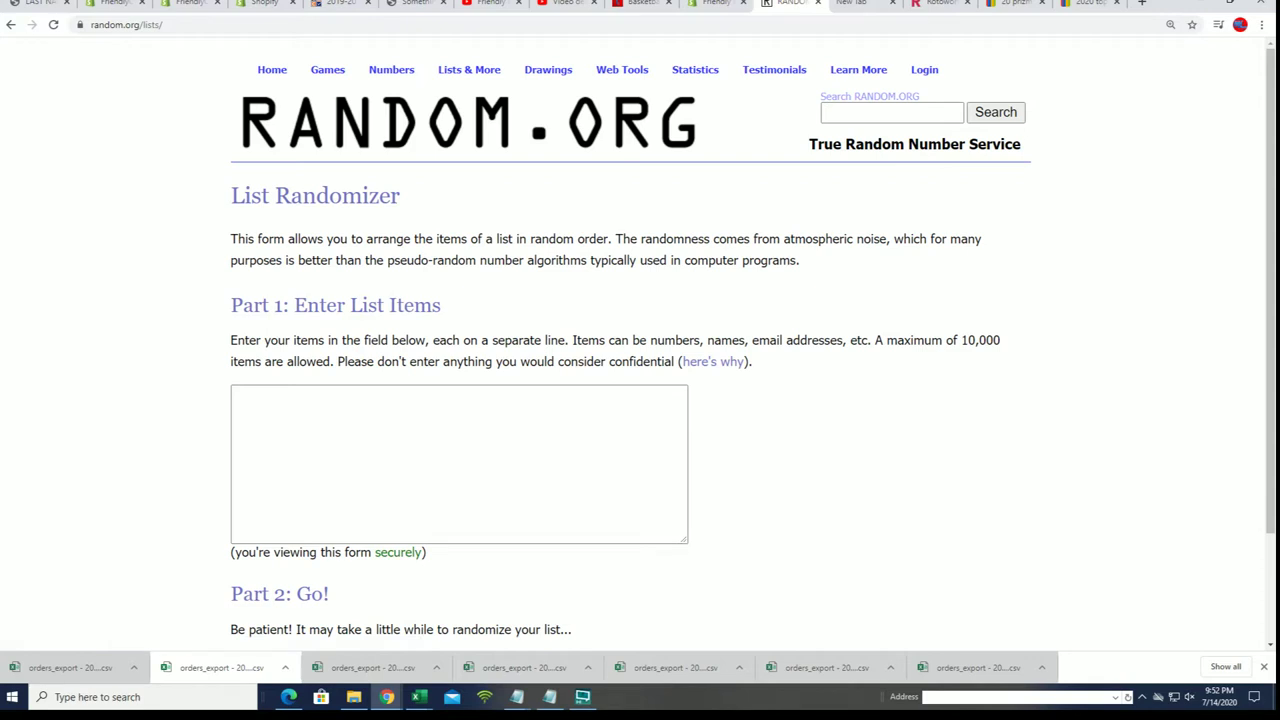
{"action": "key", "text": "alt+Tab"}
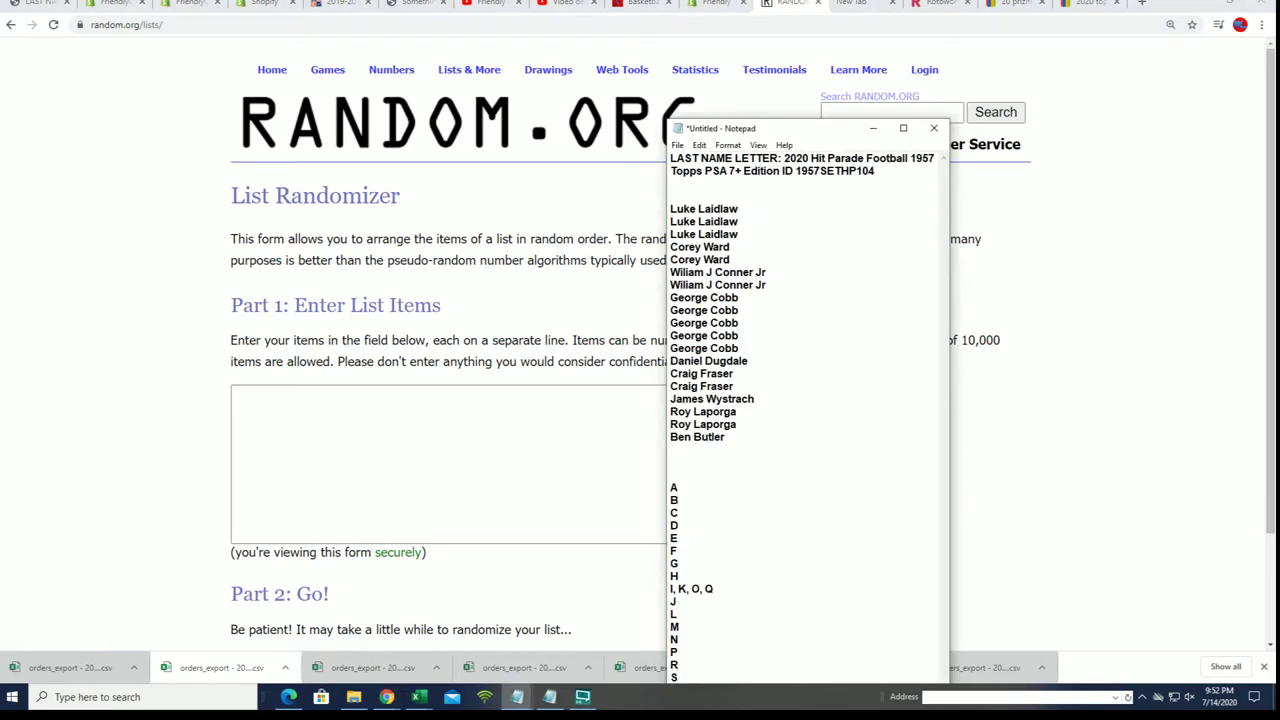
{"action": "left_click_drag", "start_coordinate": [727, 437], "coordinate": [672, 209]}
{"action": "right_click", "coordinate": [688, 222]}
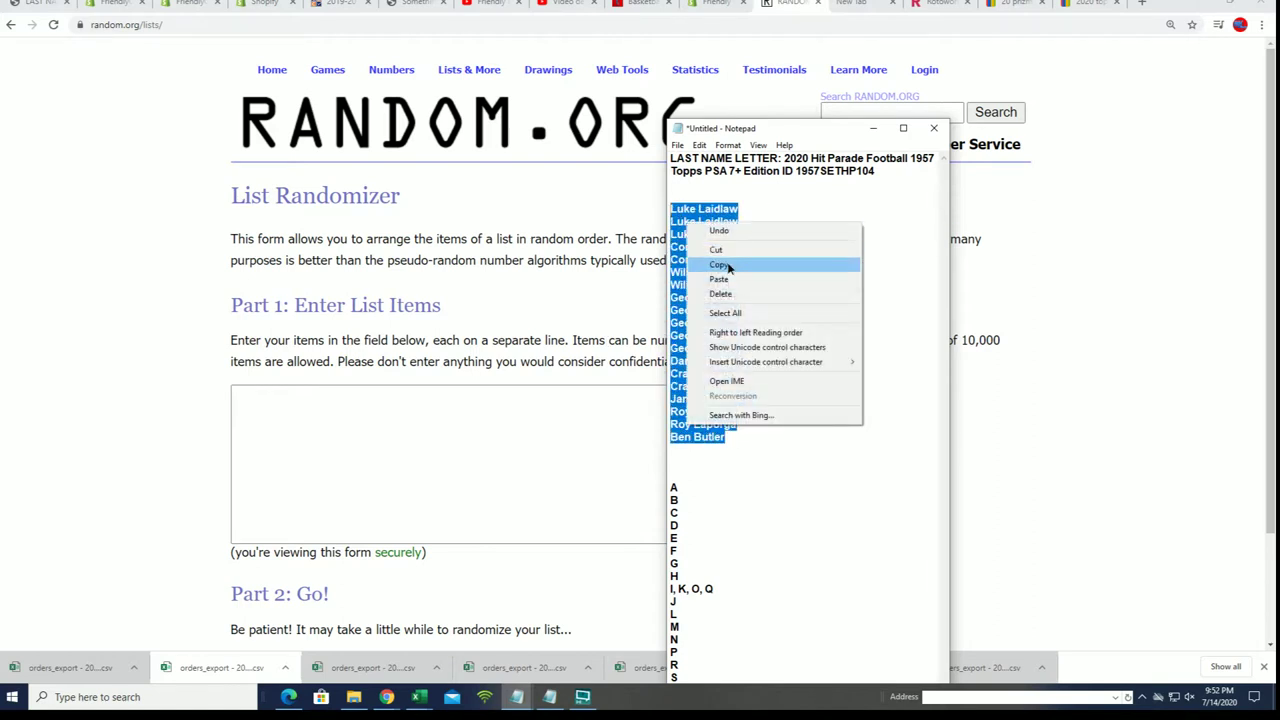
{"action": "left_click", "coordinate": [730, 266]}
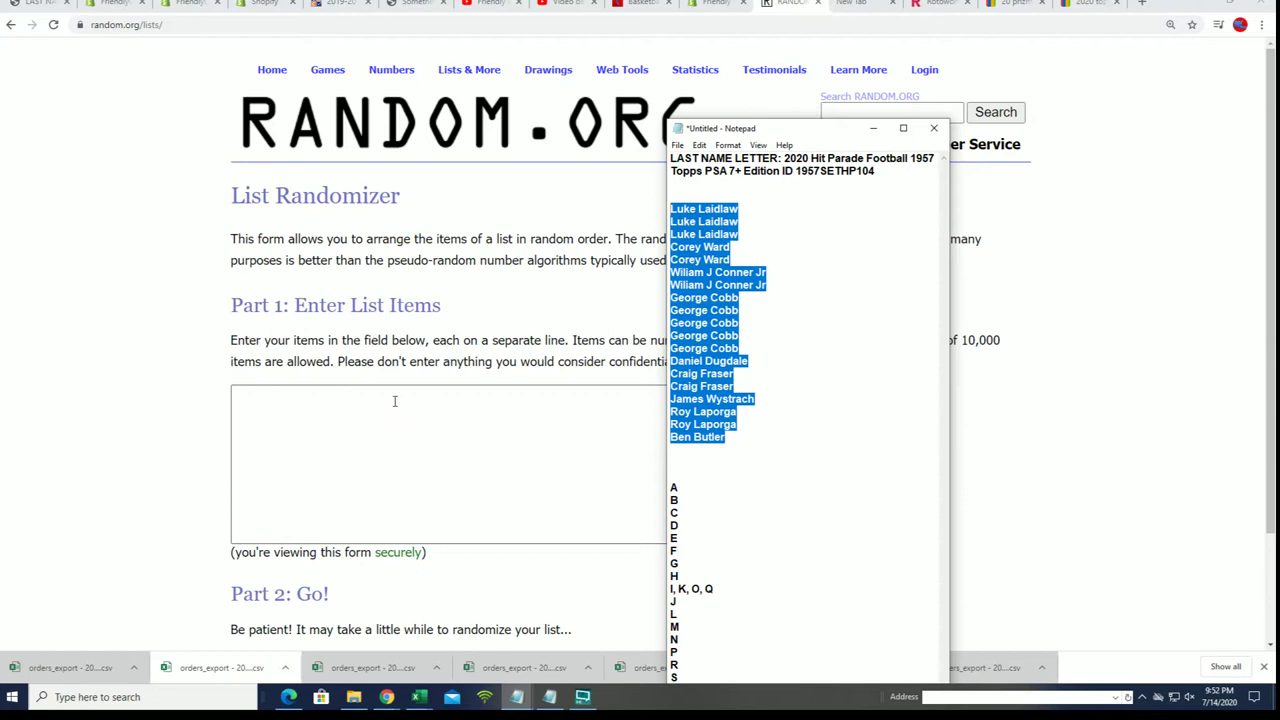
{"action": "left_click", "coordinate": [244, 399]}
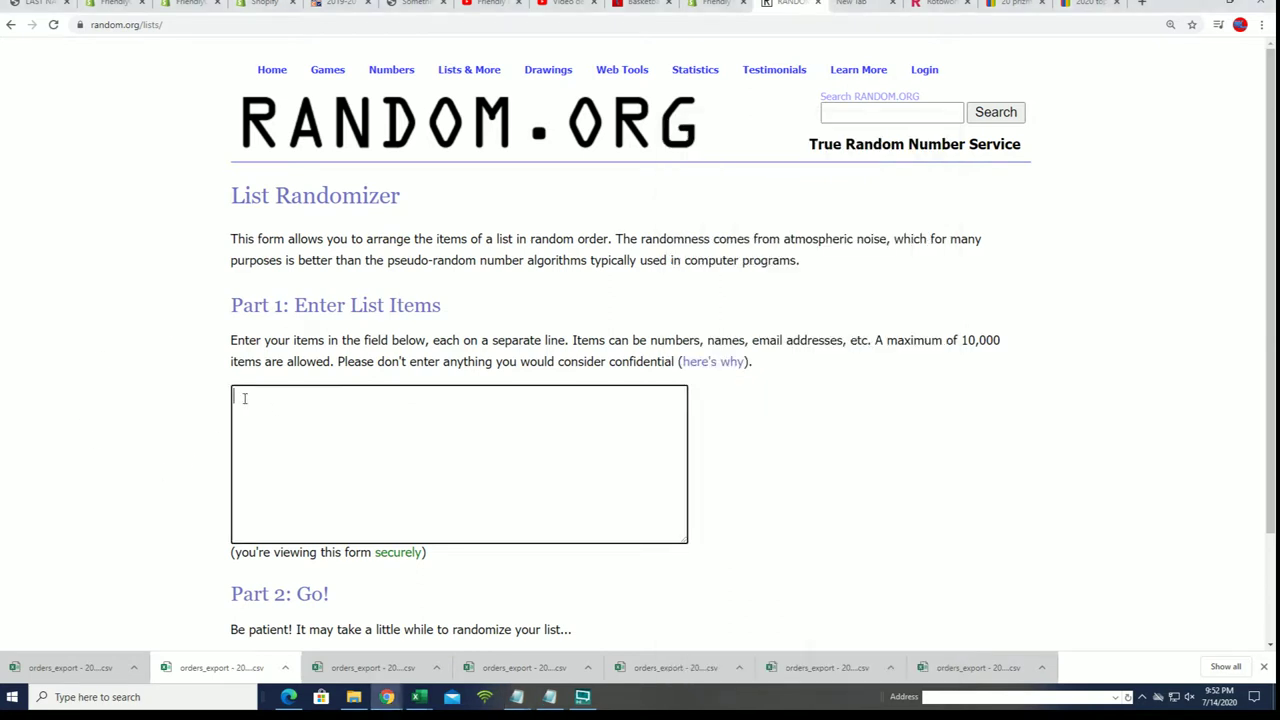
{"action": "right_click", "coordinate": [244, 399]}
{"action": "left_click", "coordinate": [285, 510]}
- Randomize the 19 owner names, reshuffling them for a total of seven passes
{"action": "scroll", "coordinate": [673, 429], "scroll_direction": "down", "scroll_amount": 1}
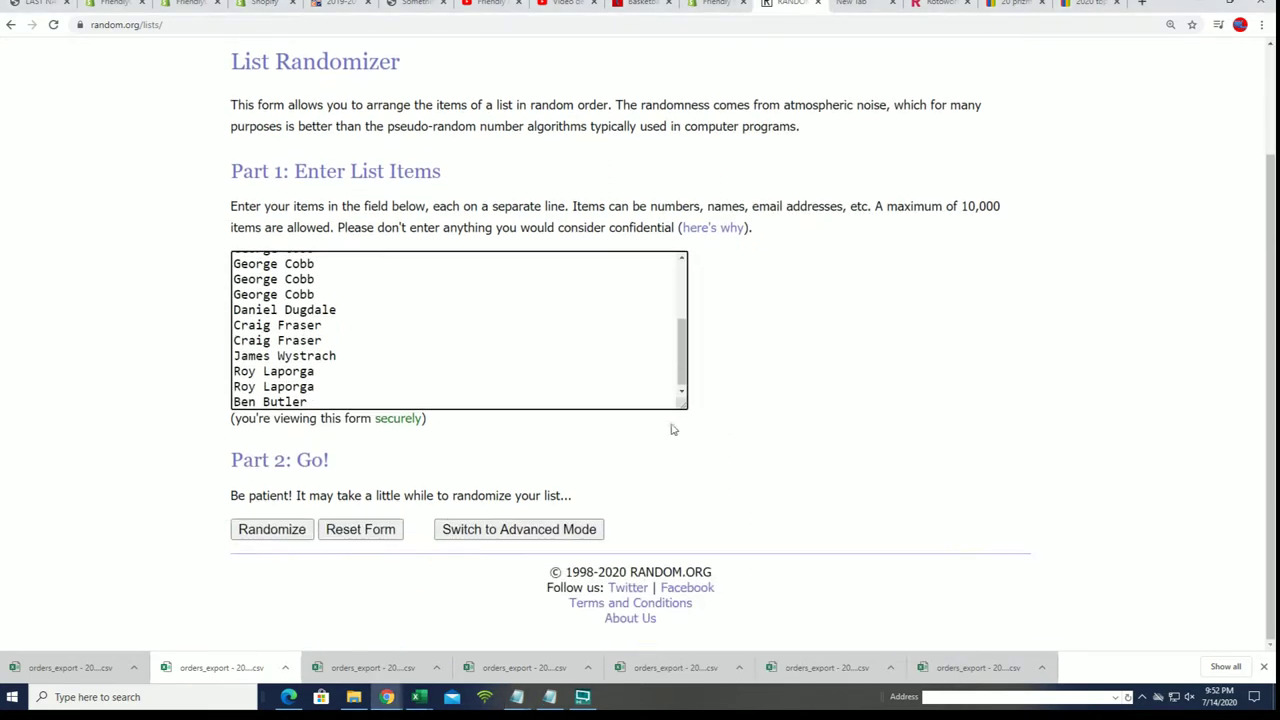
{"action": "left_click", "coordinate": [271, 529]}
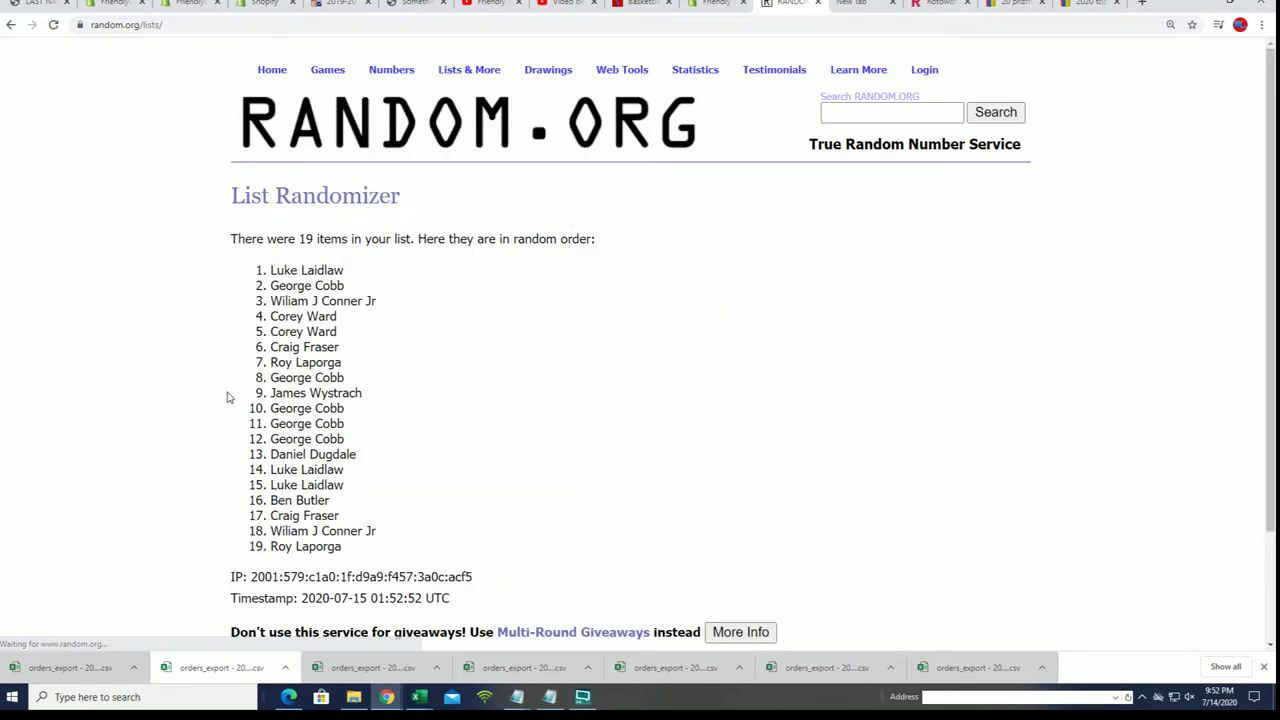
{"action": "scroll", "coordinate": [240, 450], "scroll_direction": "down", "scroll_amount": 1}
{"action": "left_click", "coordinate": [252, 529]}
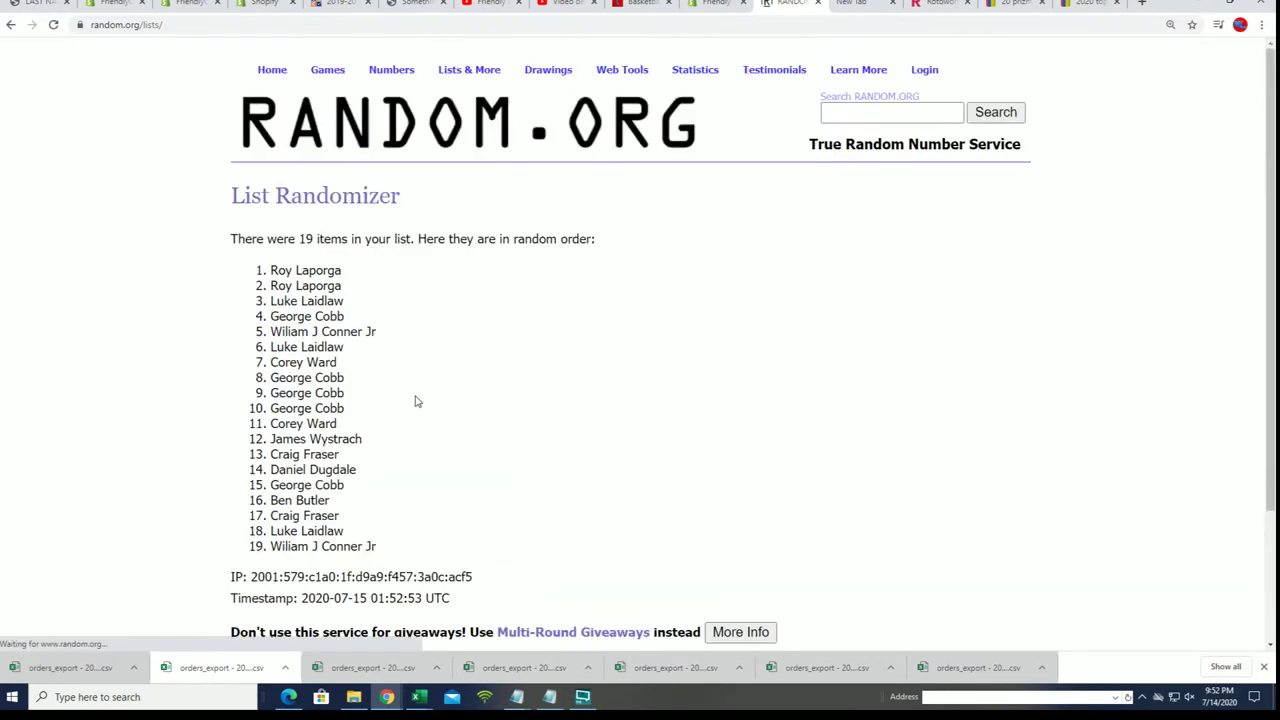
{"action": "scroll", "coordinate": [414, 400], "scroll_direction": "down", "scroll_amount": 1}
{"action": "left_click", "coordinate": [254, 529]}
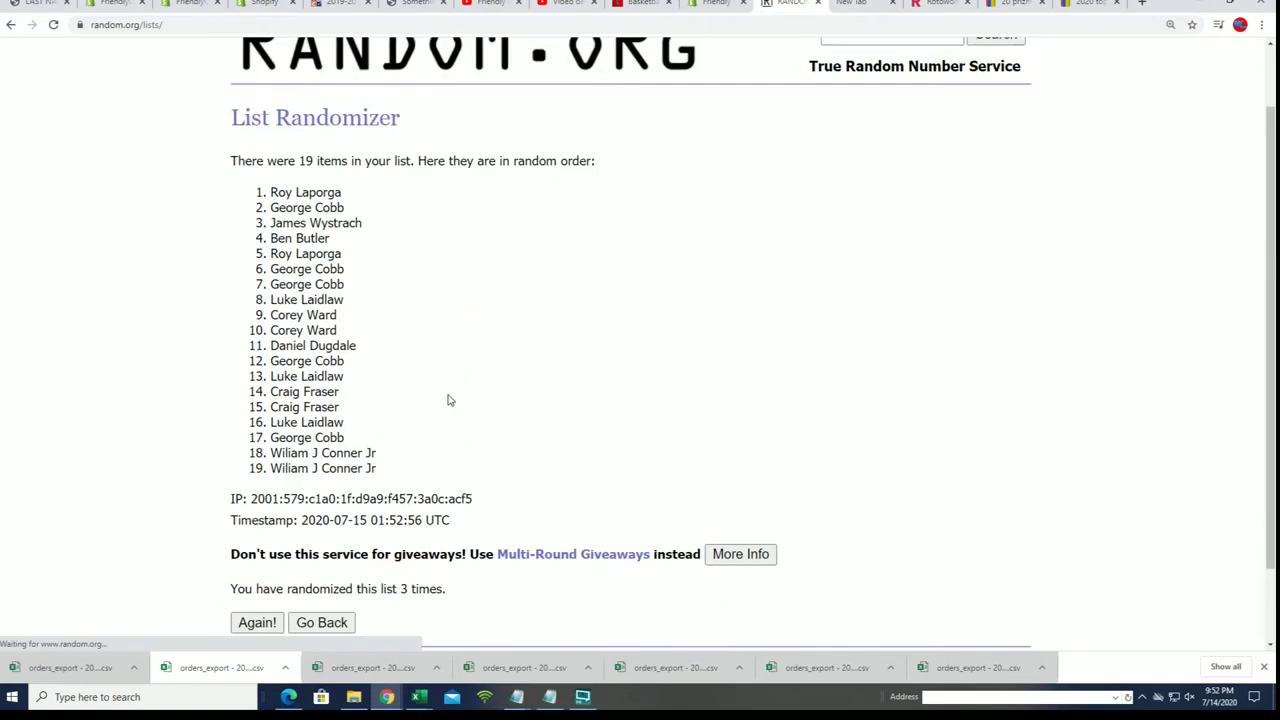
{"action": "scroll", "coordinate": [347, 489], "scroll_direction": "down", "scroll_amount": 1}
{"action": "left_click", "coordinate": [254, 529]}
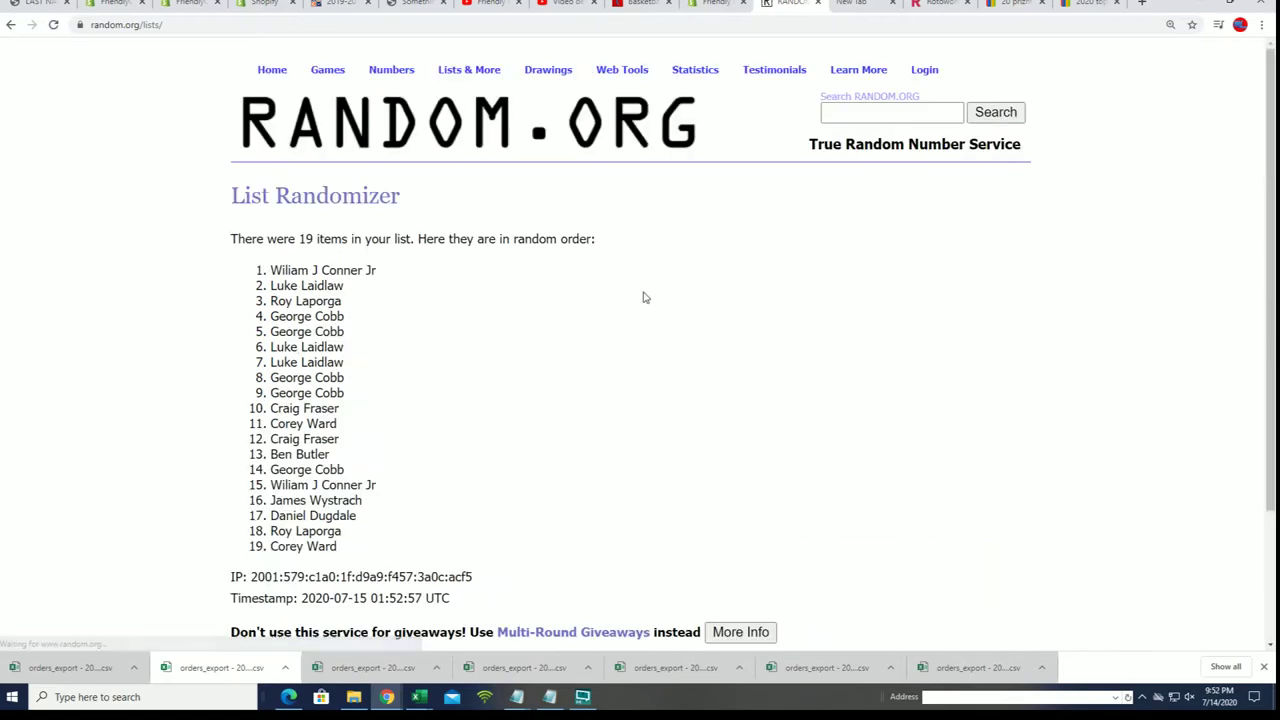
{"action": "scroll", "coordinate": [381, 350], "scroll_direction": "down", "scroll_amount": 1}
{"action": "left_click", "coordinate": [255, 531]}
{"action": "scroll", "coordinate": [268, 533], "scroll_direction": "down", "scroll_amount": 1}
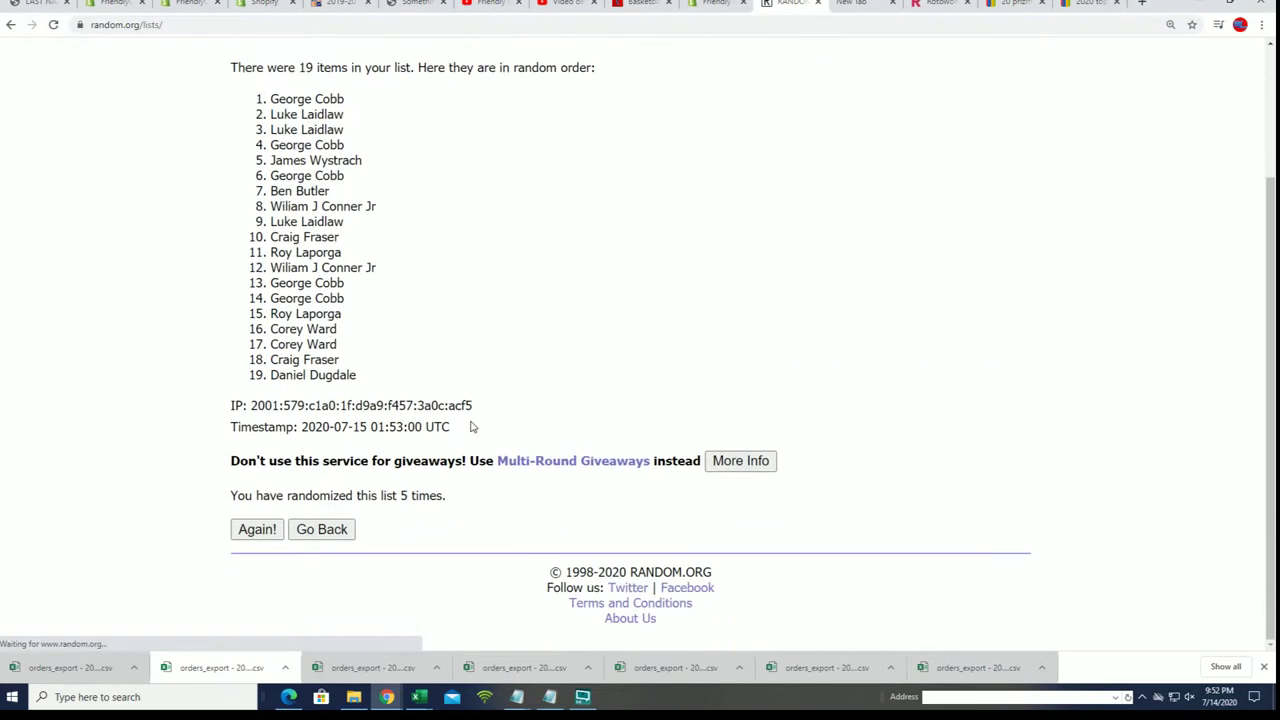
{"action": "left_click", "coordinate": [268, 533]}
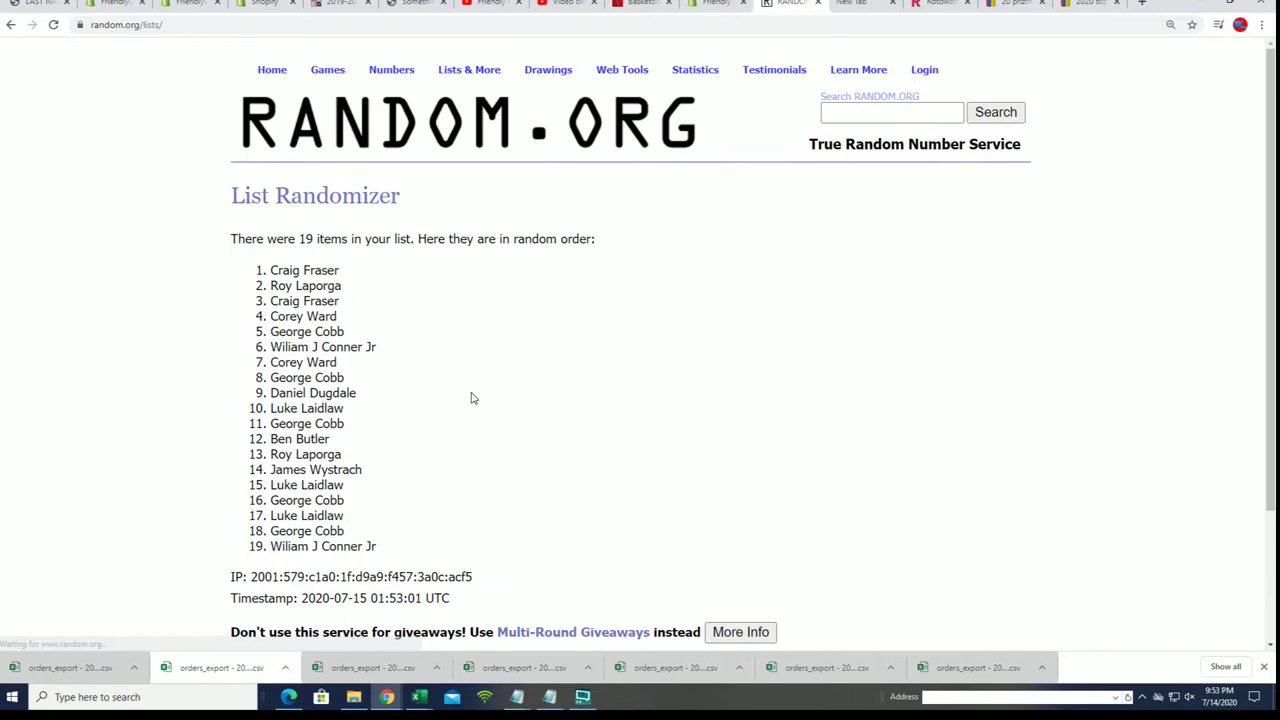
{"action": "scroll", "coordinate": [350, 390], "scroll_direction": "down", "scroll_amount": 1}
{"action": "scroll", "coordinate": [350, 388], "scroll_direction": "down", "scroll_amount": 1}
{"action": "left_click", "coordinate": [258, 528]}
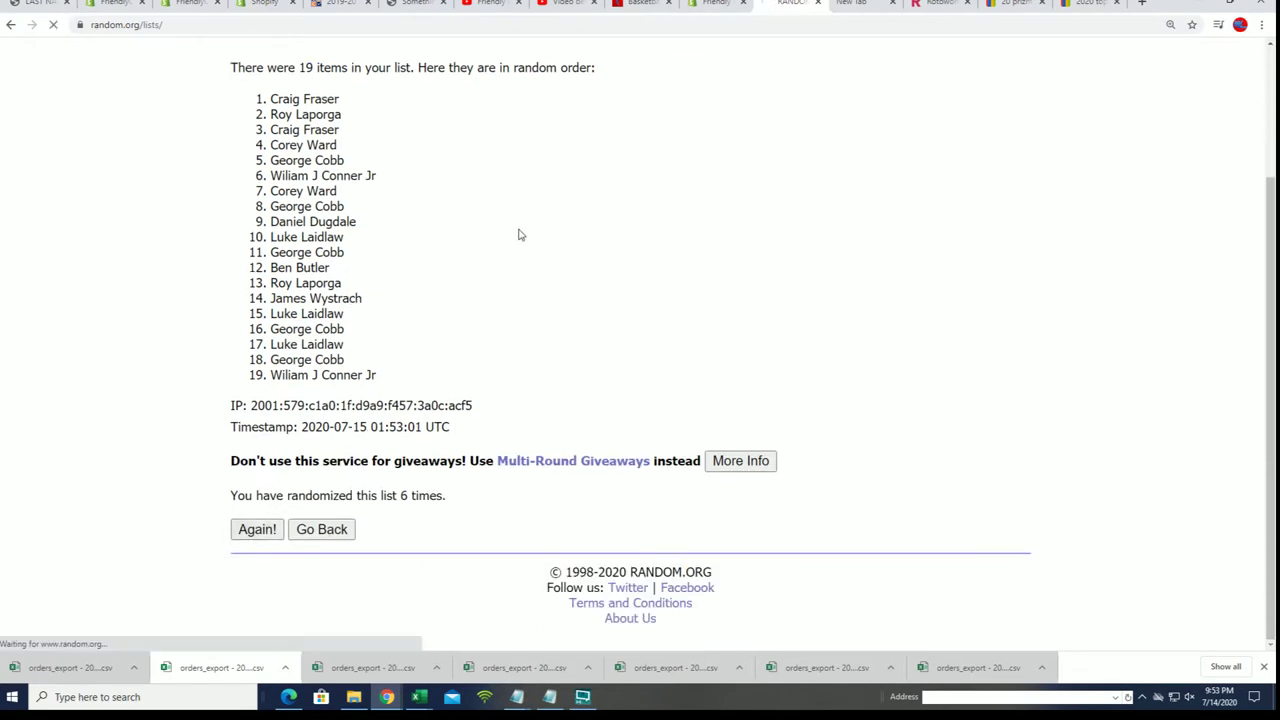
{"action": "scroll", "coordinate": [463, 226], "scroll_direction": "down", "scroll_amount": 1}
- Copy the final 19-name randomized list
{"action": "left_click_drag", "start_coordinate": [269, 131], "coordinate": [357, 414]}
{"action": "right_click", "coordinate": [304, 280]}
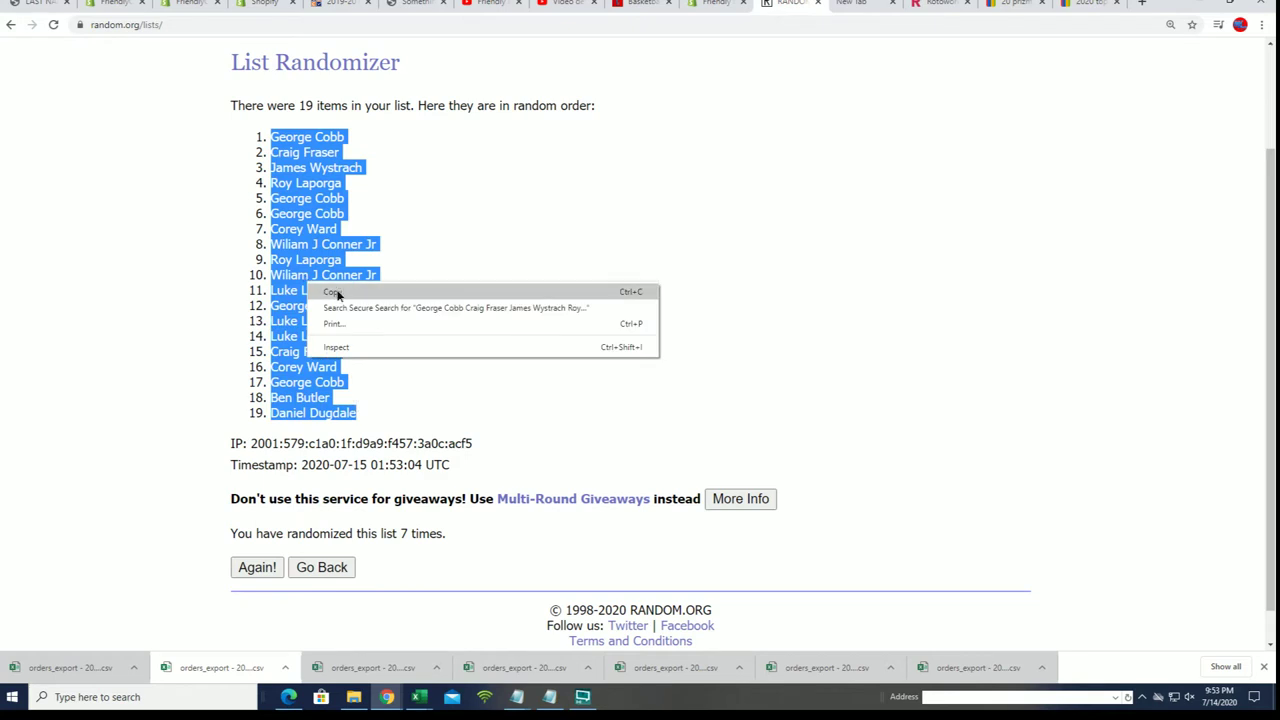
{"action": "left_click", "coordinate": [340, 290]}
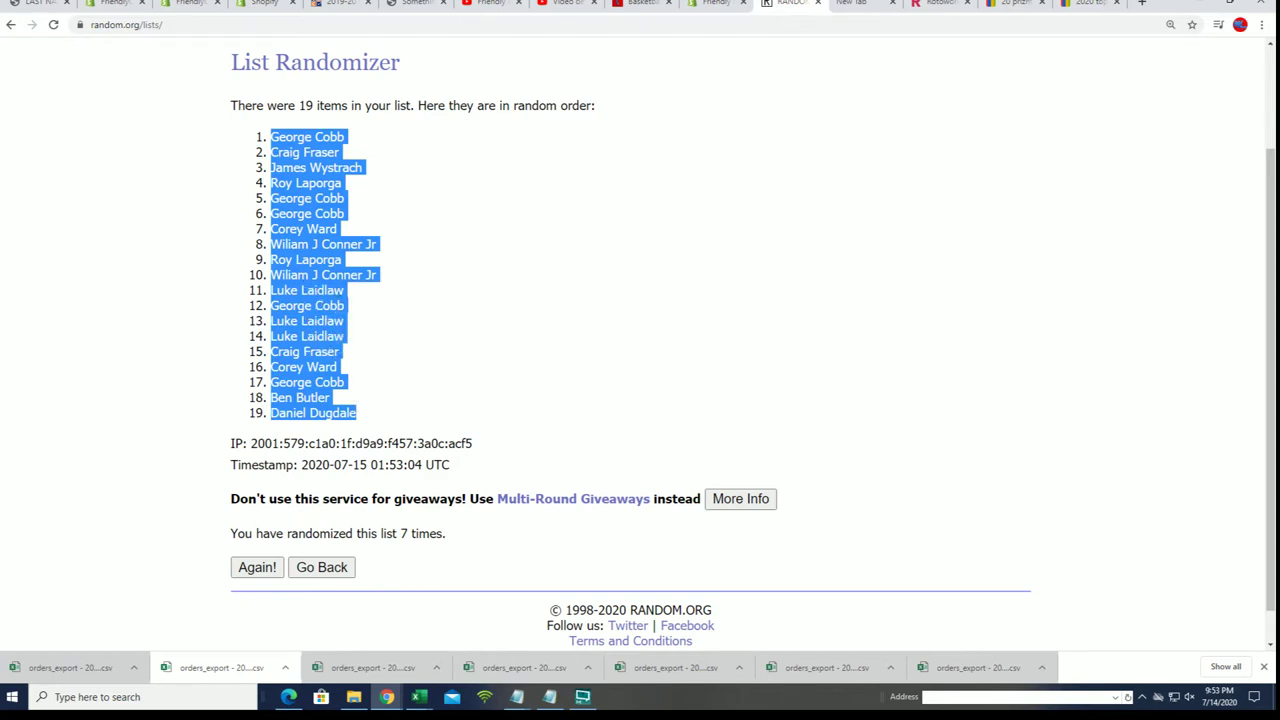
- Paste the shuffled owner names into A2 as Unicode Text, select B2, then minimize Excel
{"action": "key", "text": "alt+Tab"}
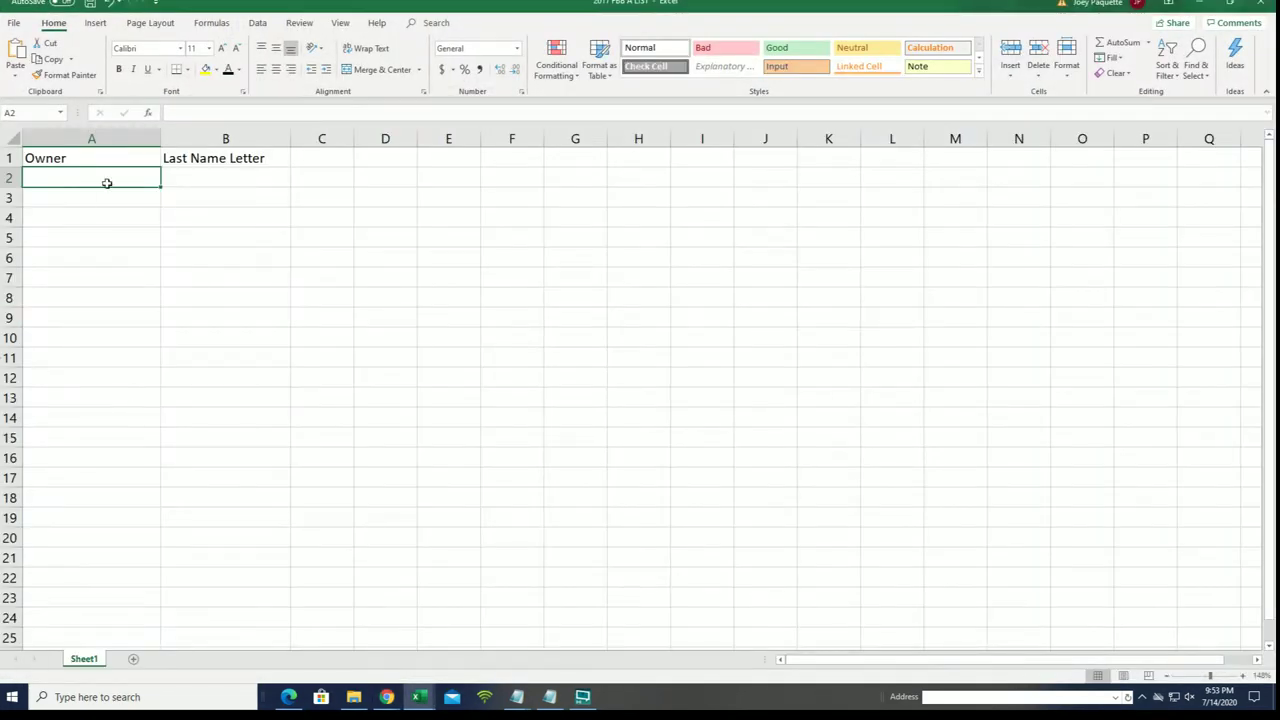
{"action": "right_click", "coordinate": [62, 177]}
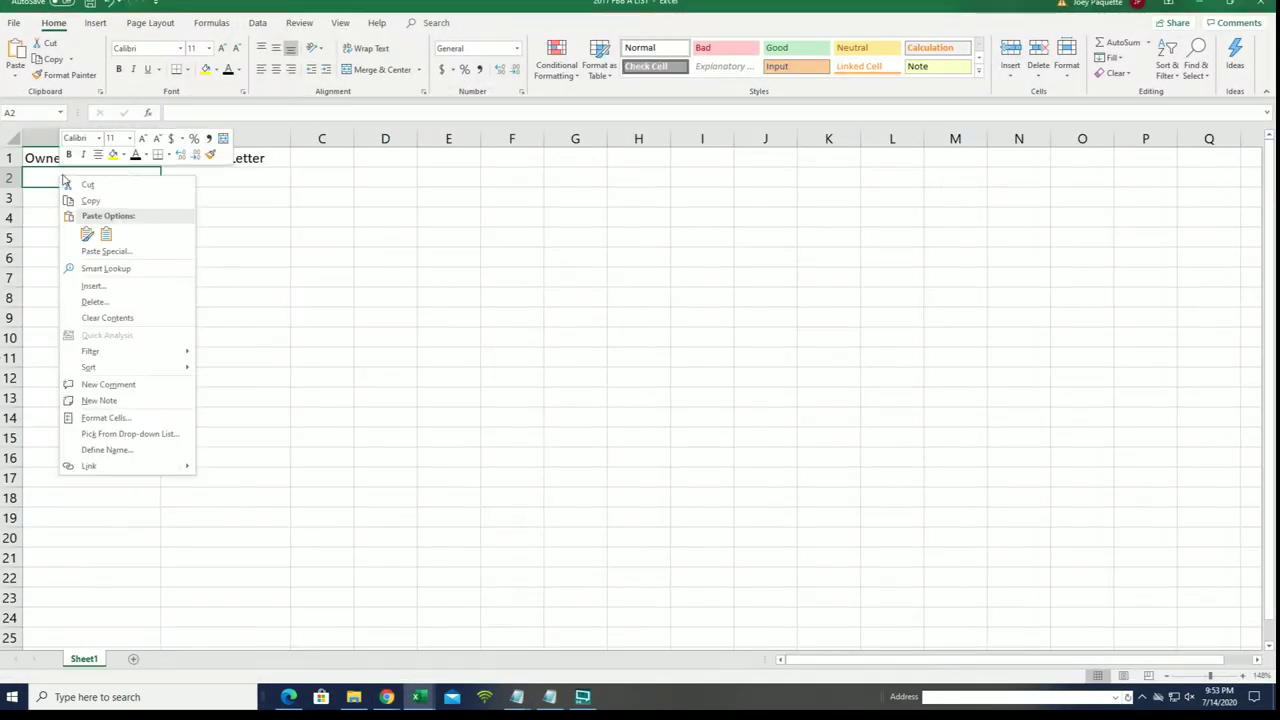
{"action": "left_click", "coordinate": [95, 251]}
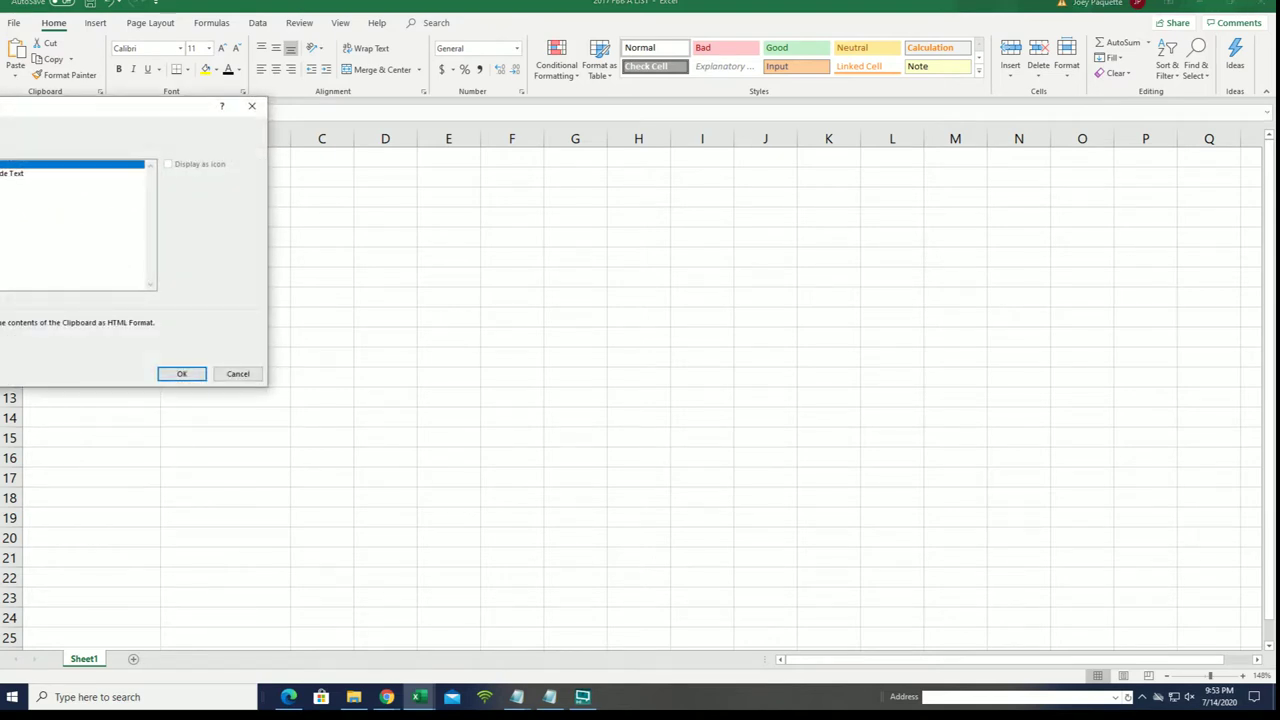
{"action": "left_click", "coordinate": [60, 177]}
{"action": "left_click", "coordinate": [179, 373]}
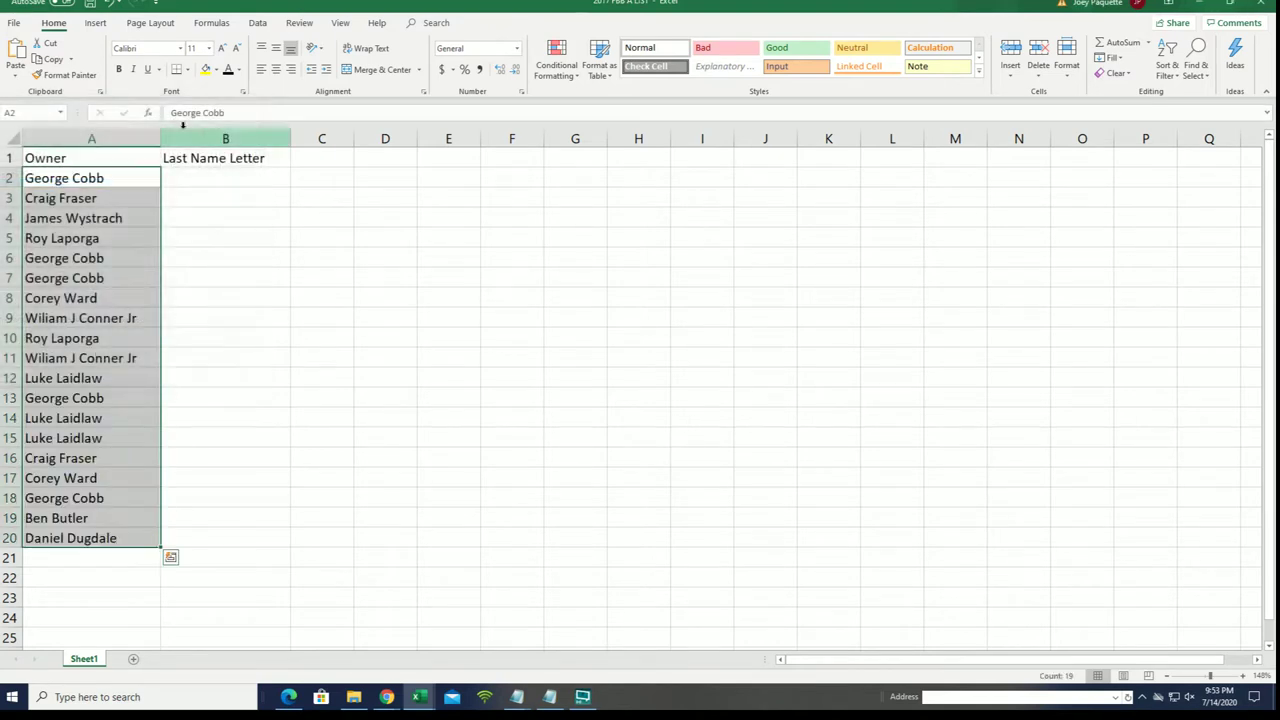
{"action": "left_click", "coordinate": [214, 176]}
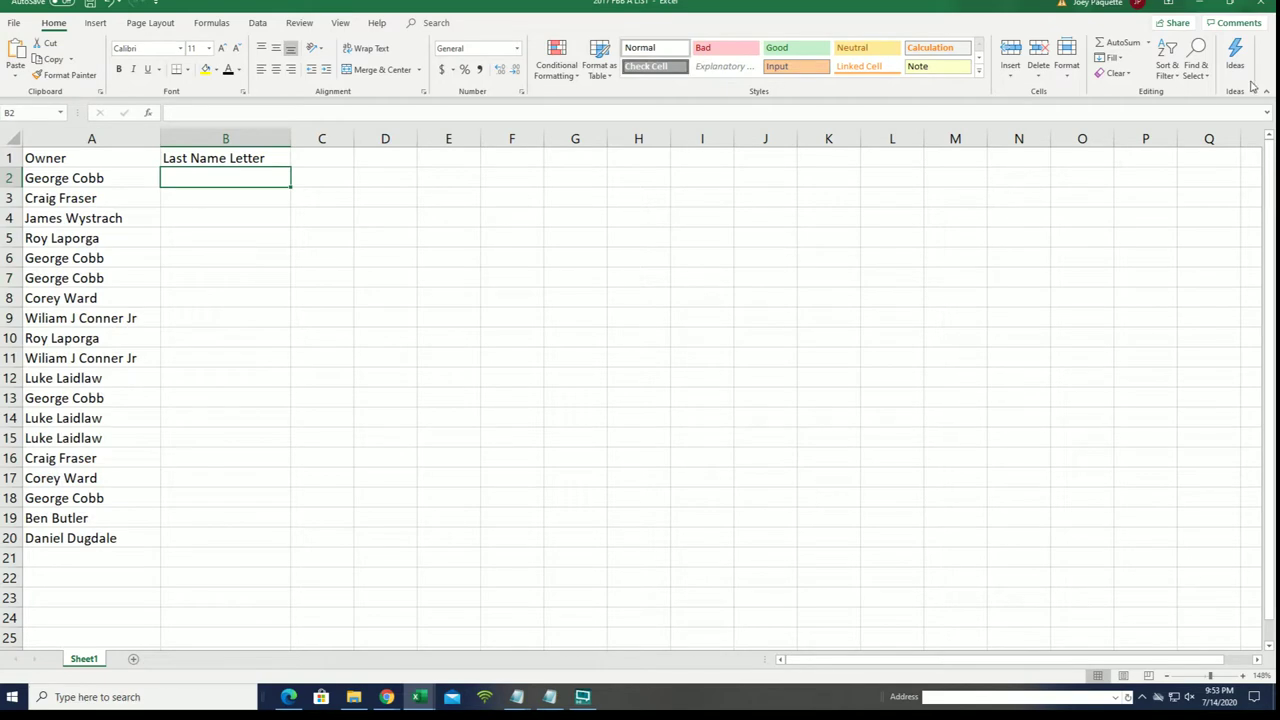
{"action": "left_click", "coordinate": [1211, 3]}
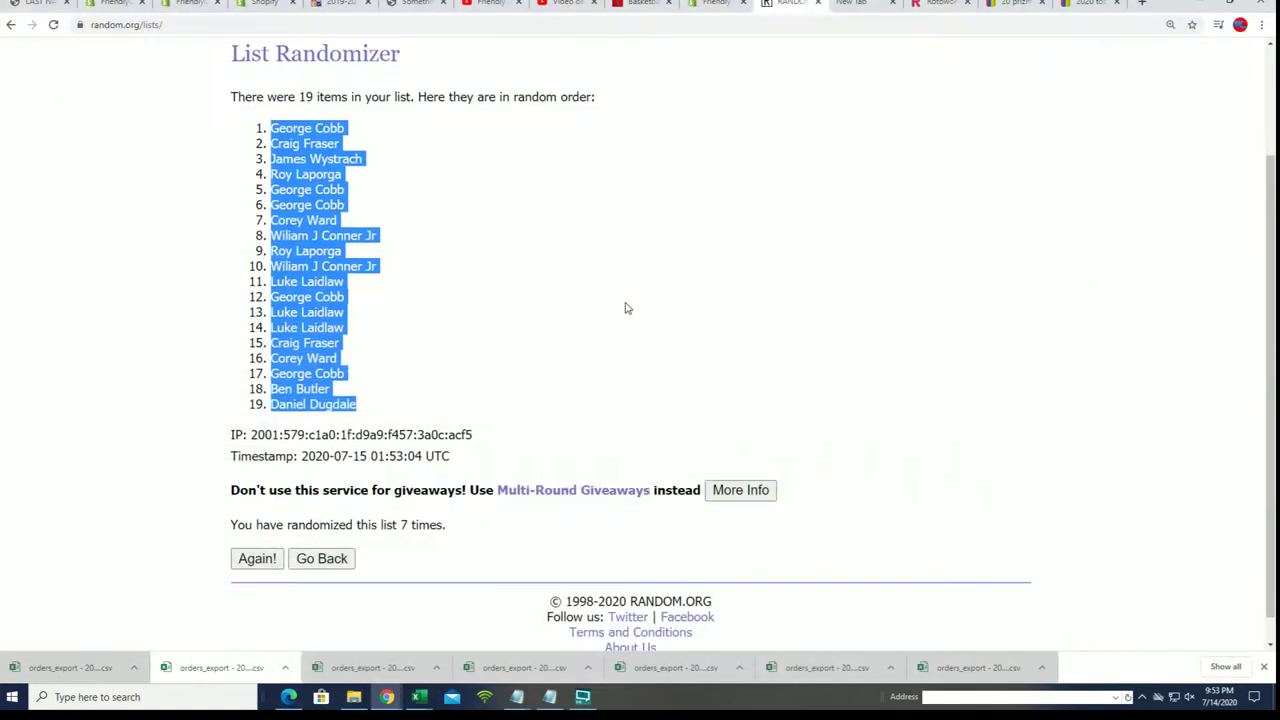
{"action": "scroll", "coordinate": [600, 290], "scroll_direction": "up", "scroll_amount": 2}
- Load a blank List Randomizer form and paste in the letter groups A through W from Notepad
{"action": "left_click", "coordinate": [486, 91]}
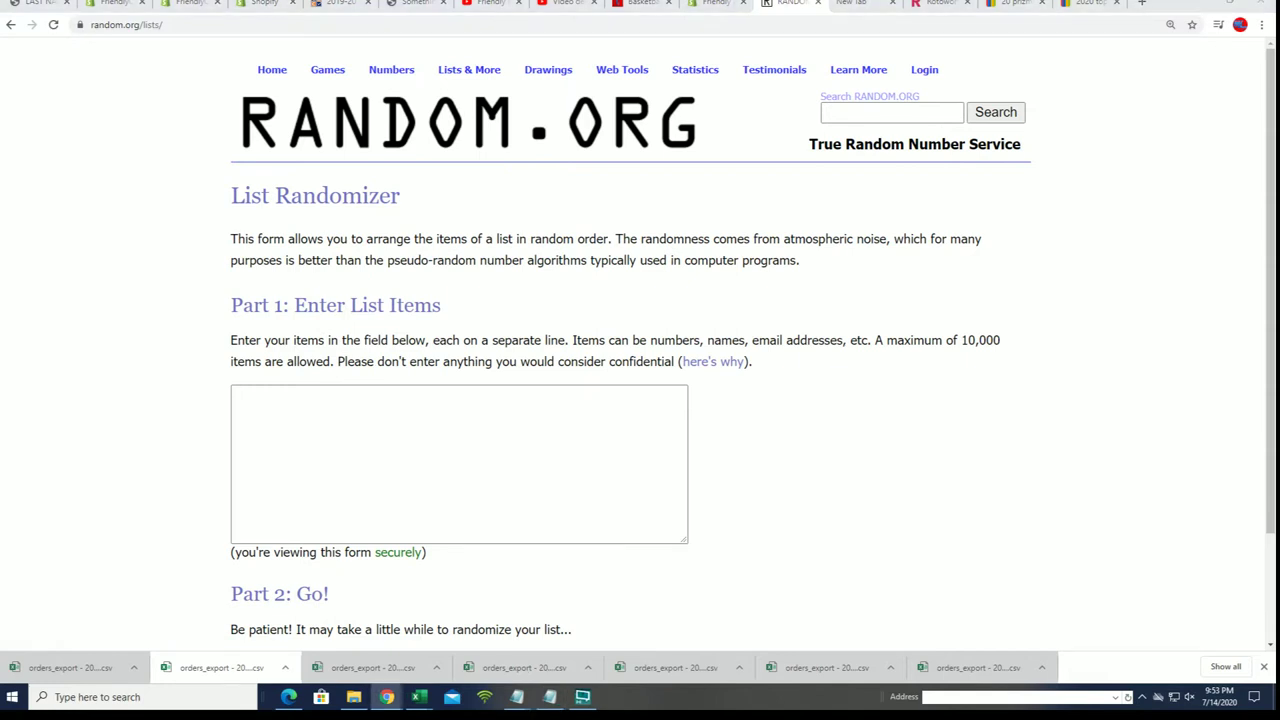
{"action": "key", "text": "alt+Tab"}
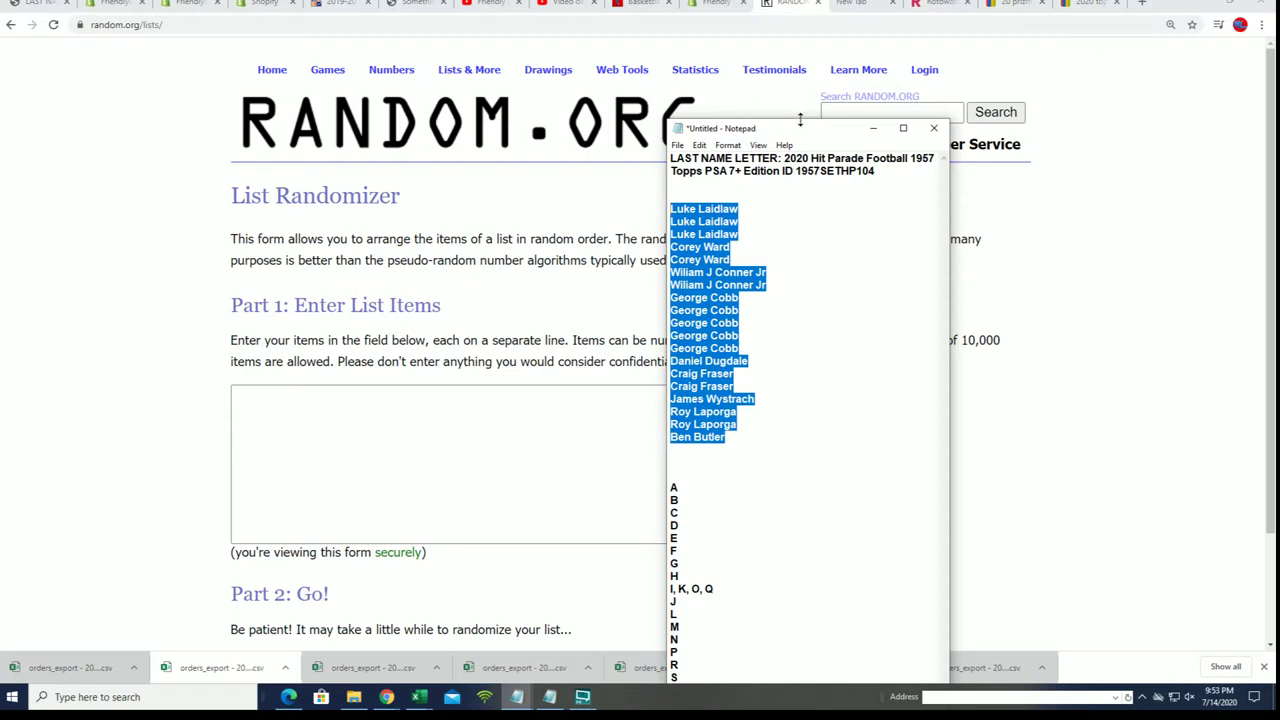
{"action": "left_click_drag", "start_coordinate": [800, 120], "coordinate": [800, 0]}
{"action": "left_click_drag", "start_coordinate": [730, 600], "coordinate": [671, 358]}
{"action": "right_click", "coordinate": [695, 358]}
{"action": "left_click", "coordinate": [708, 399]}
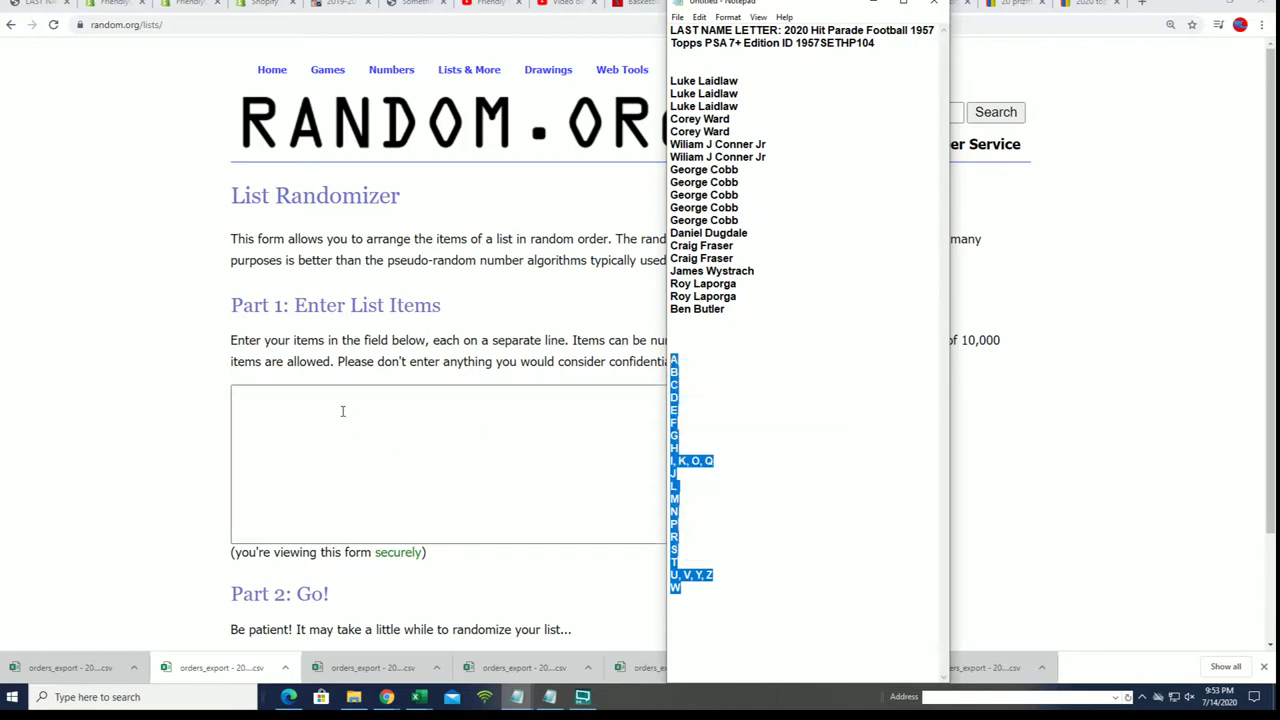
{"action": "left_click", "coordinate": [286, 395]}
{"action": "right_click", "coordinate": [284, 398]}
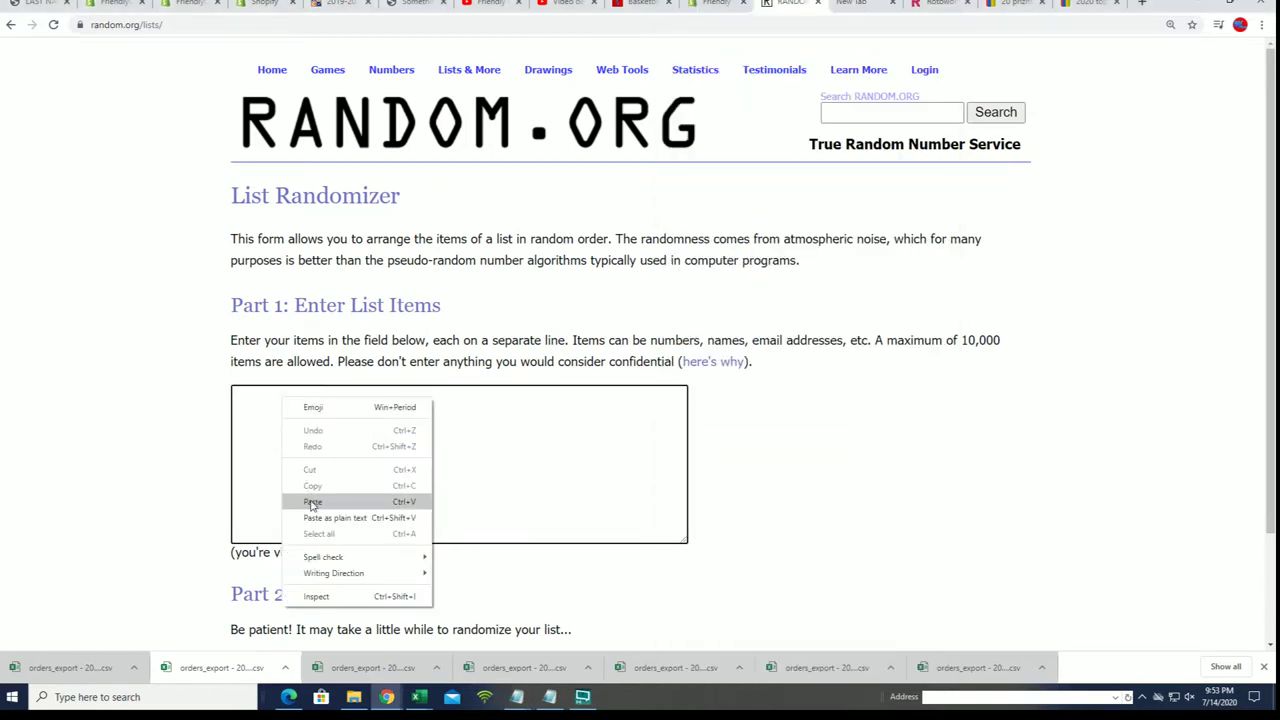
{"action": "left_click", "coordinate": [312, 501]}
- Randomize the 19 letter groups, reshuffling them for a total of seven passes
{"action": "scroll", "coordinate": [894, 497], "scroll_direction": "down", "scroll_amount": 3}
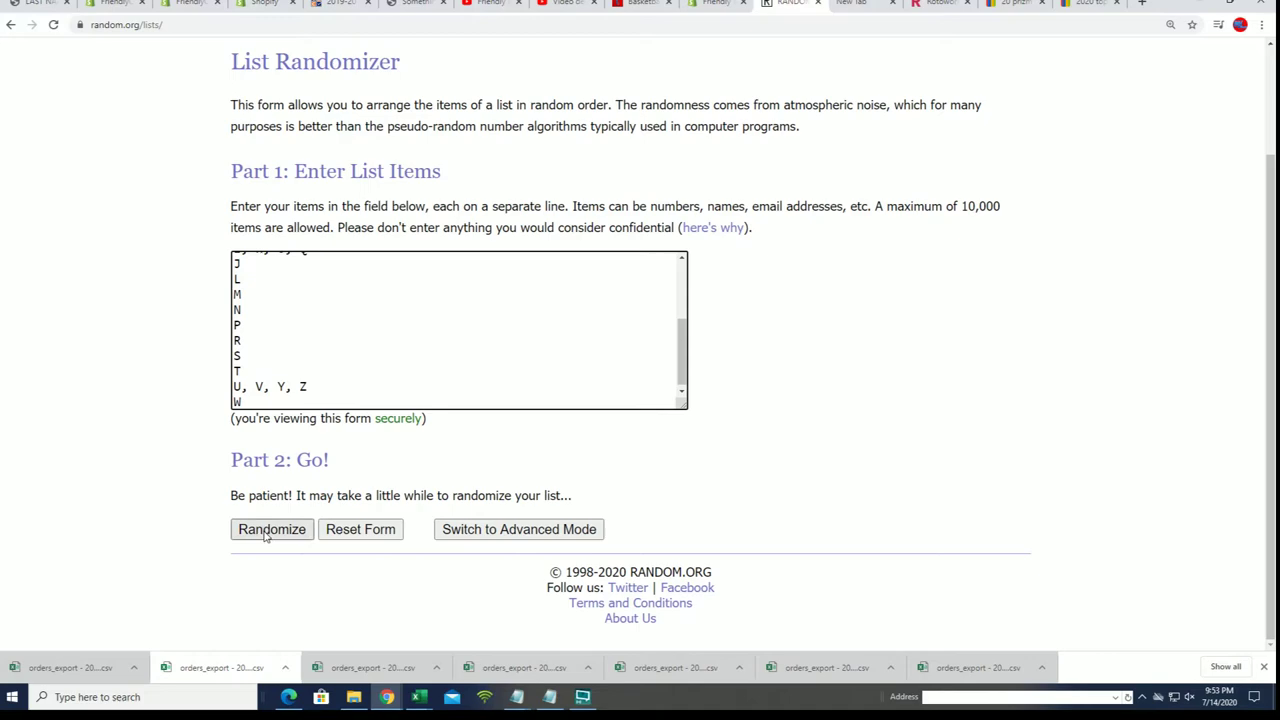
{"action": "left_click", "coordinate": [265, 532]}
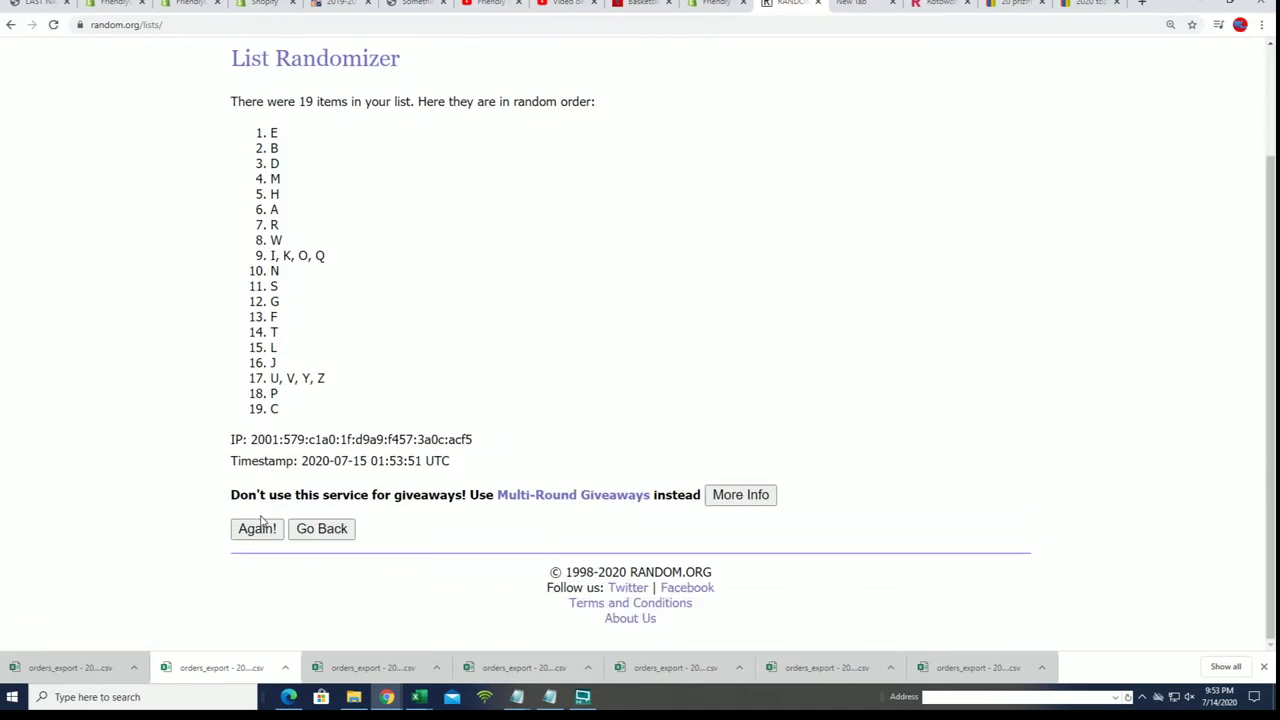
{"action": "left_click", "coordinate": [251, 538]}
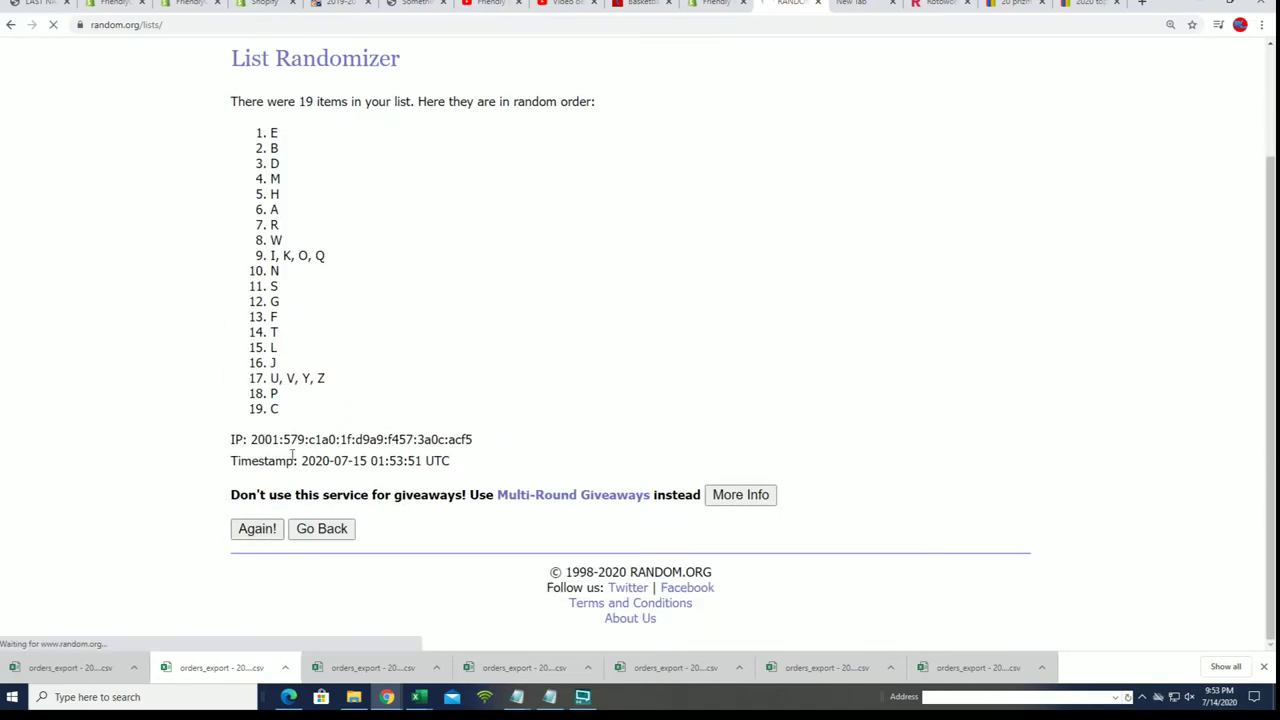
{"action": "left_click", "coordinate": [251, 529]}
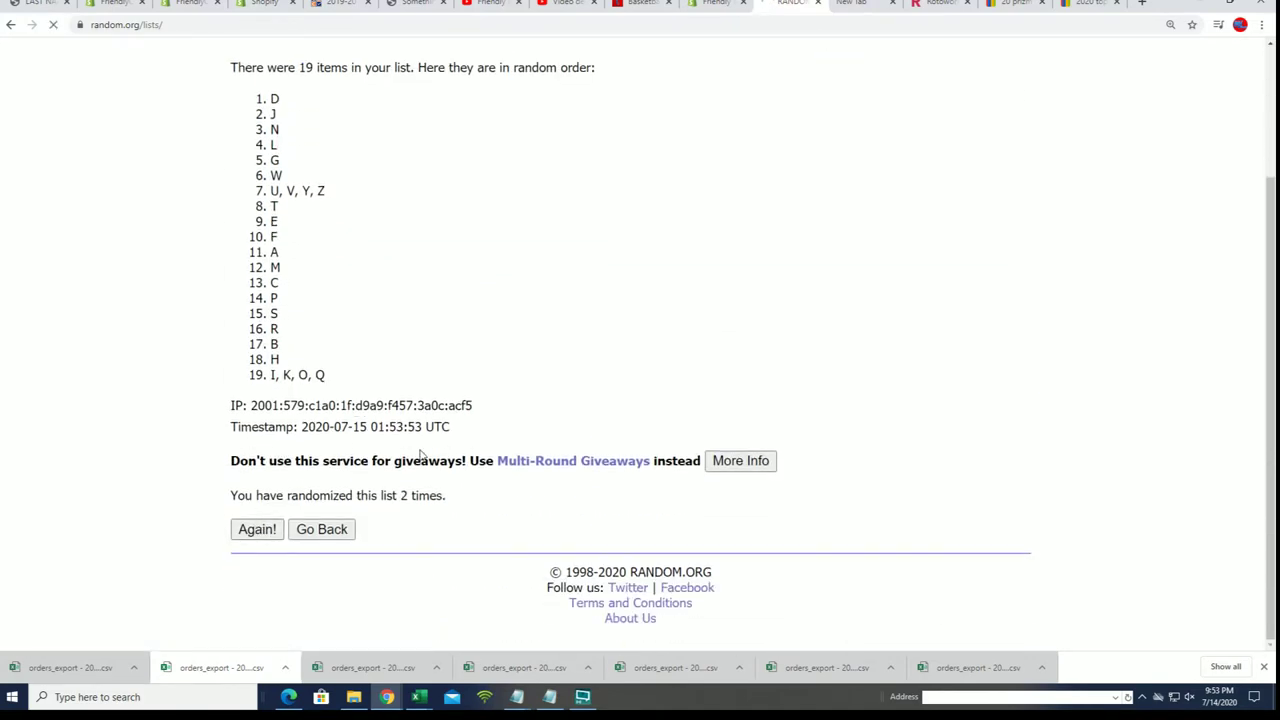
{"action": "left_click", "coordinate": [257, 525]}
{"action": "scroll", "coordinate": [335, 425], "scroll_direction": "down", "scroll_amount": 3}
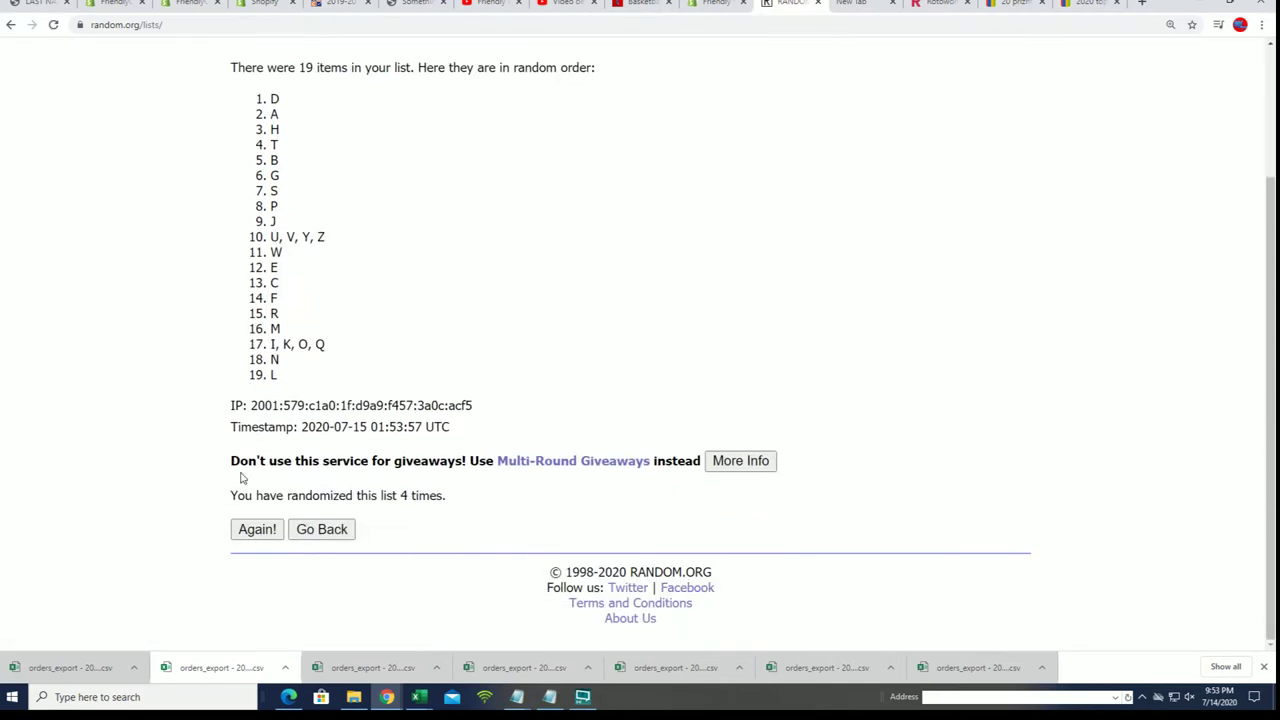
{"action": "left_click", "coordinate": [254, 530]}
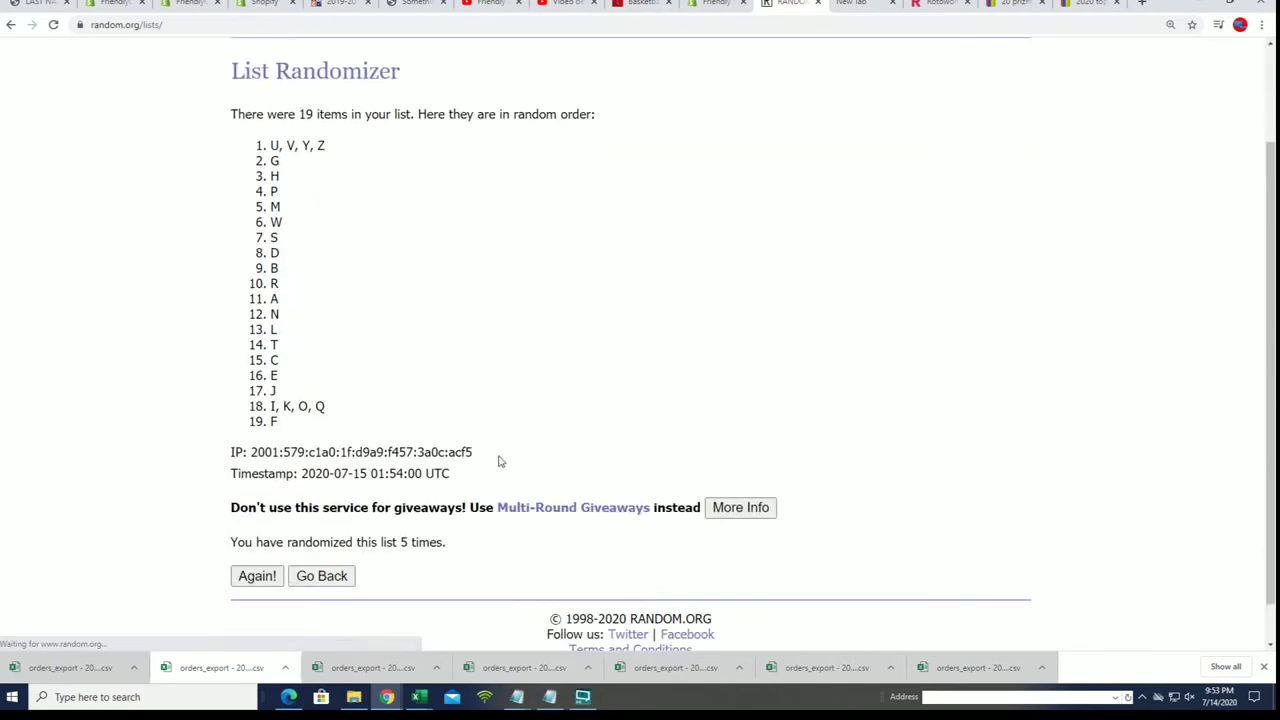
{"action": "scroll", "coordinate": [500, 457], "scroll_direction": "down", "scroll_amount": 2}
{"action": "left_click", "coordinate": [256, 530]}
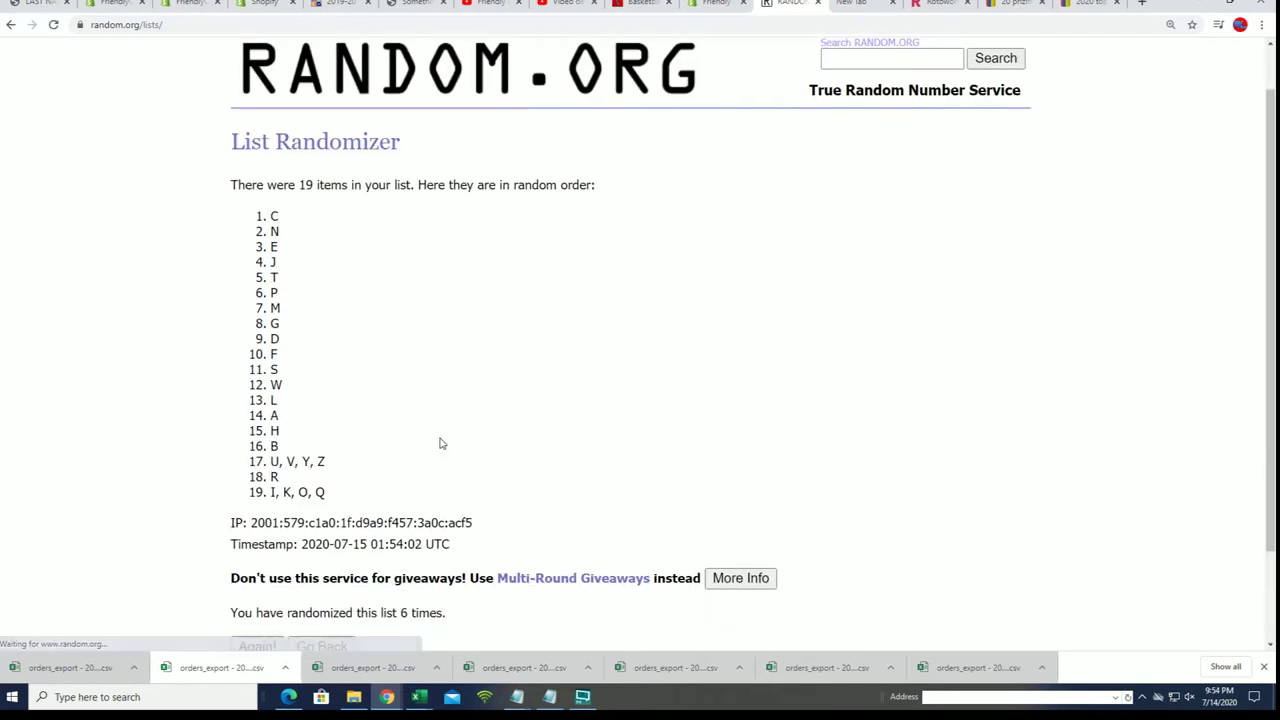
{"action": "scroll", "coordinate": [440, 443], "scroll_direction": "down", "scroll_amount": 2}
{"action": "left_click", "coordinate": [257, 530]}
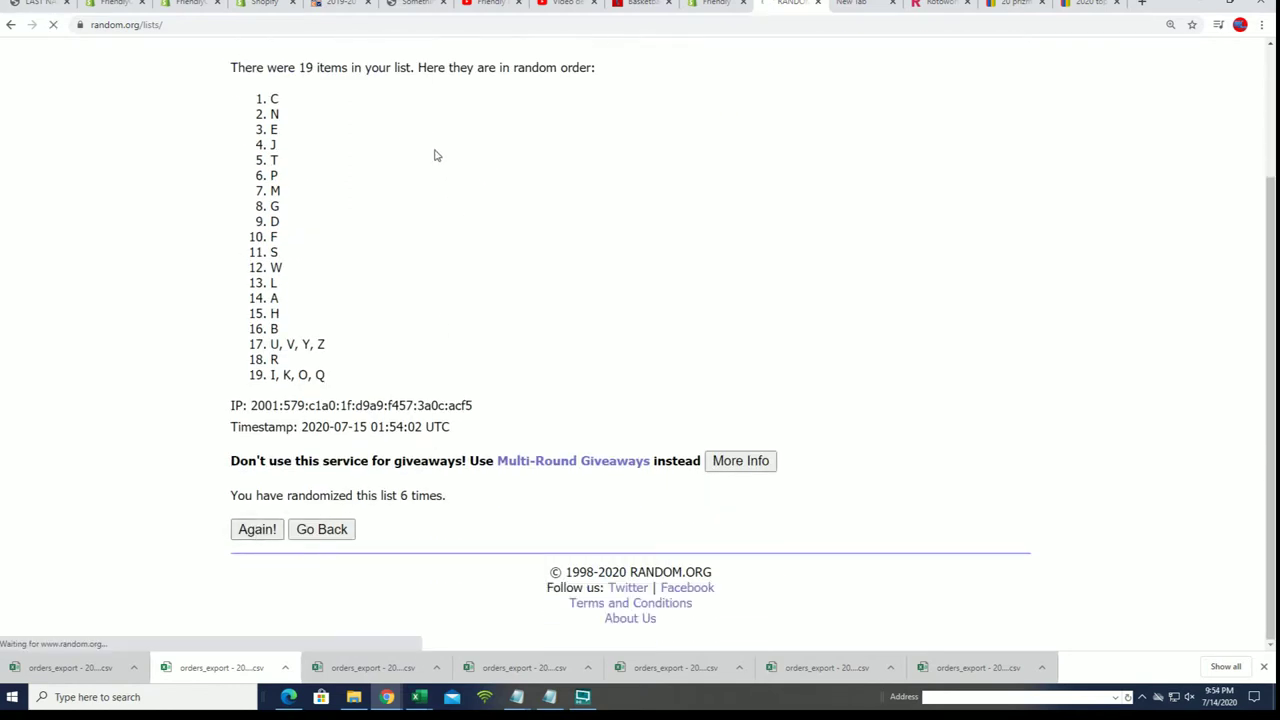
{"action": "scroll", "coordinate": [300, 160], "scroll_direction": "down", "scroll_amount": 2}
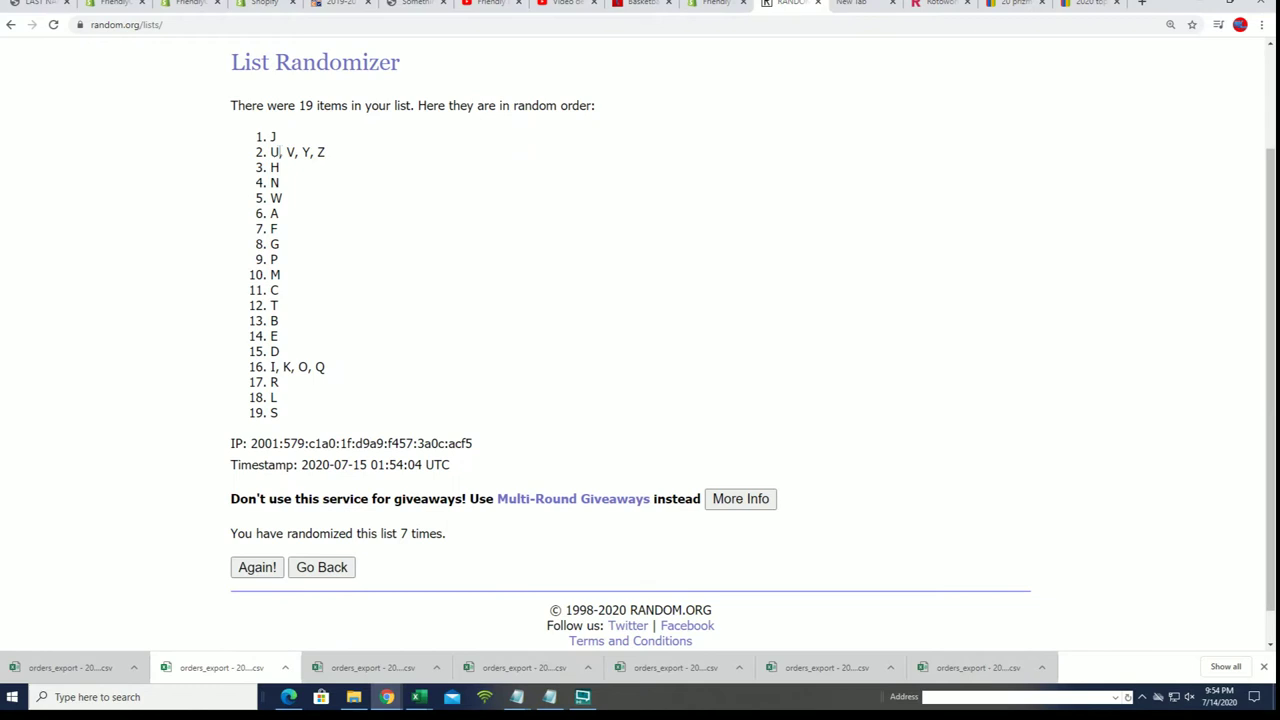
- Copy the final shuffled letter list, which begins with J
{"action": "left_click_drag", "start_coordinate": [270, 137], "coordinate": [297, 405]}
{"action": "key", "text": "ctrl+c"}
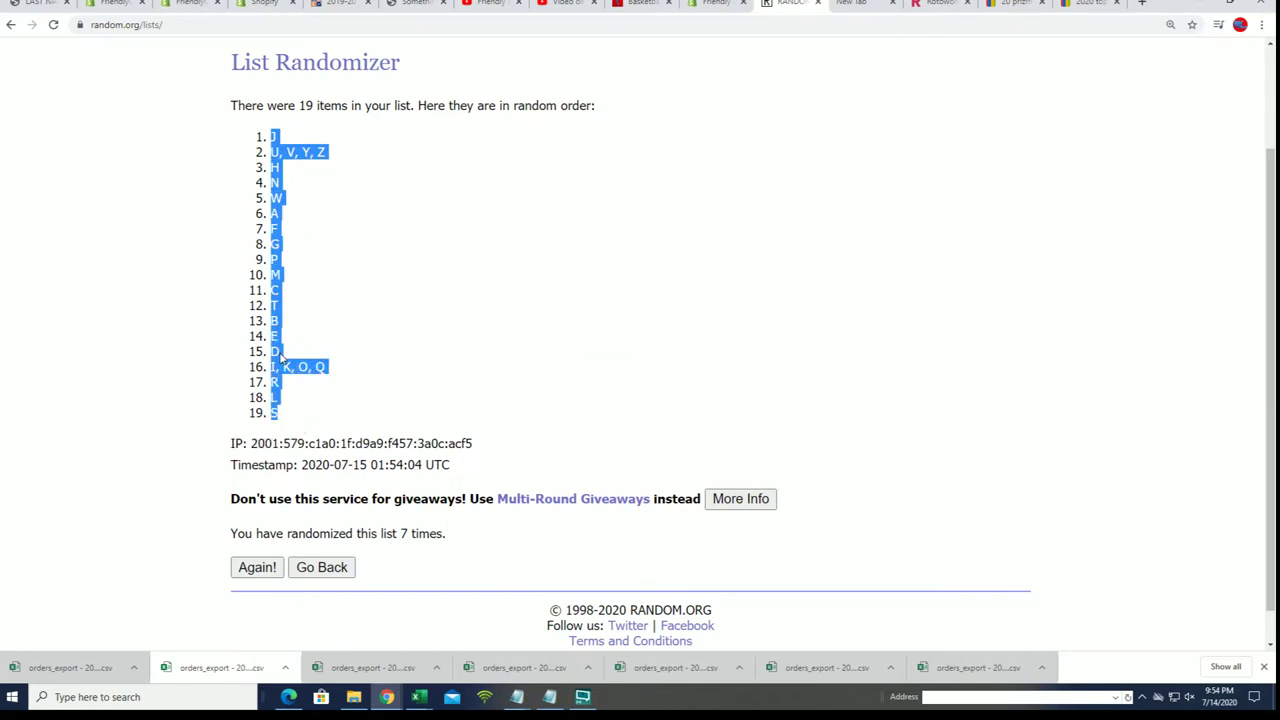
{"action": "right_click", "coordinate": [280, 356]}
{"action": "left_click", "coordinate": [300, 365]}
- Paste the shuffled letter groups into B2:B20 as plain text
{"action": "key", "text": "alt+Tab"}
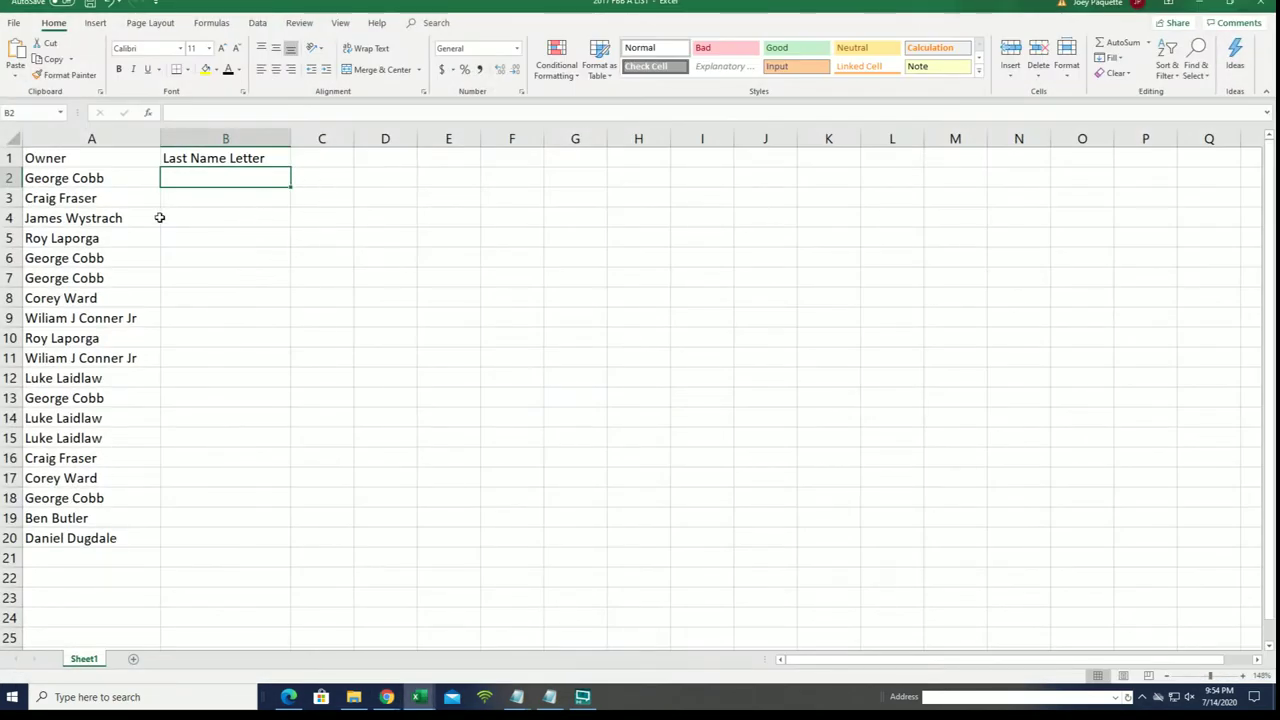
{"action": "right_click", "coordinate": [178, 176]}
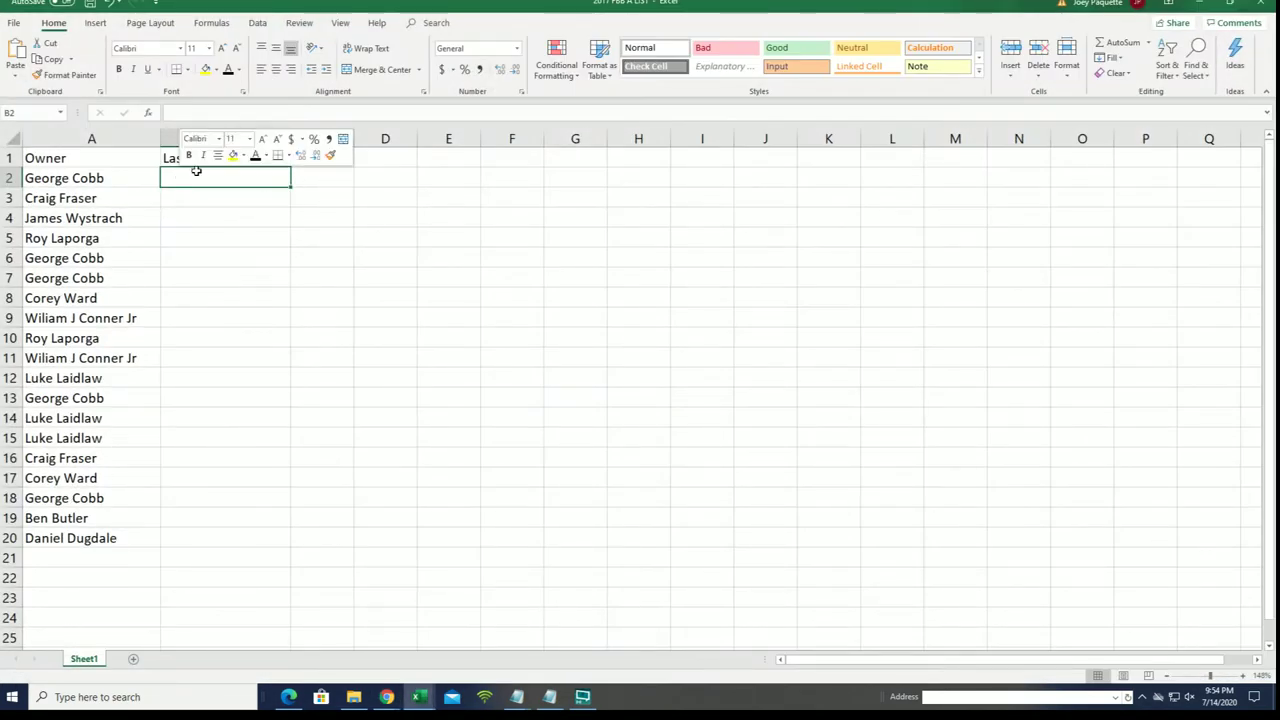
{"action": "left_click", "coordinate": [212, 253]}
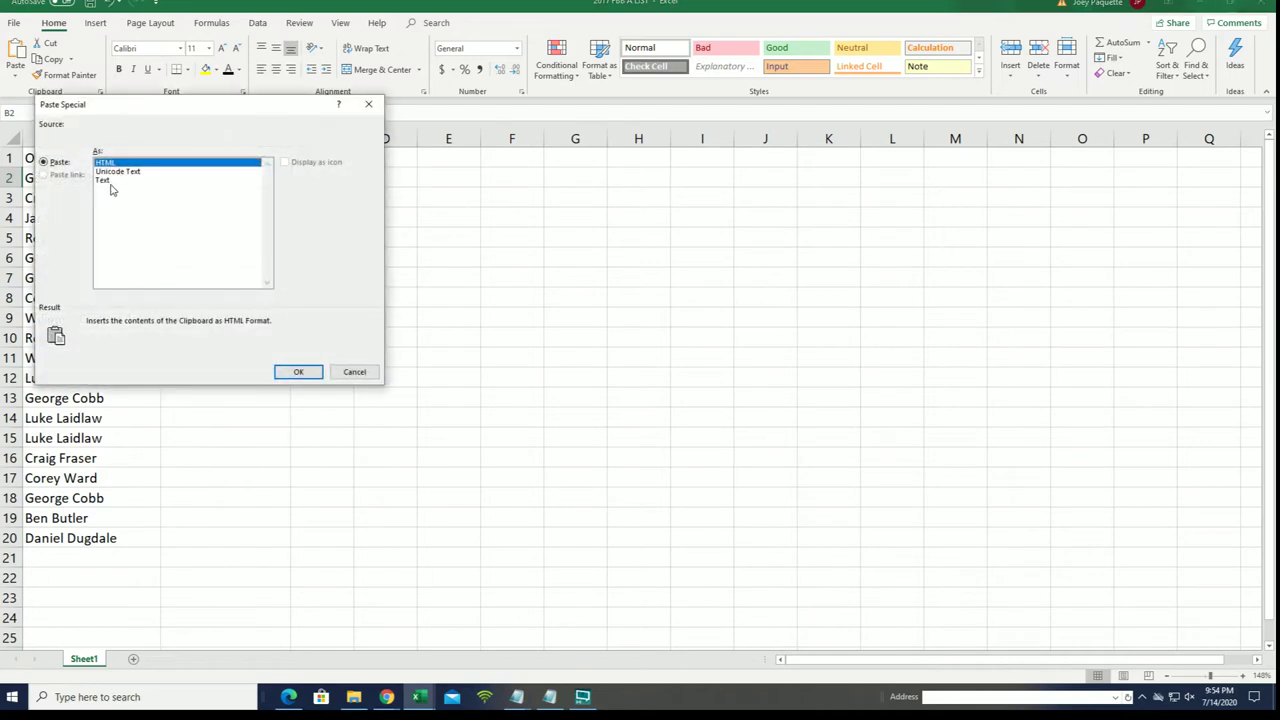
{"action": "left_click", "coordinate": [110, 180]}
{"action": "left_click", "coordinate": [297, 373]}
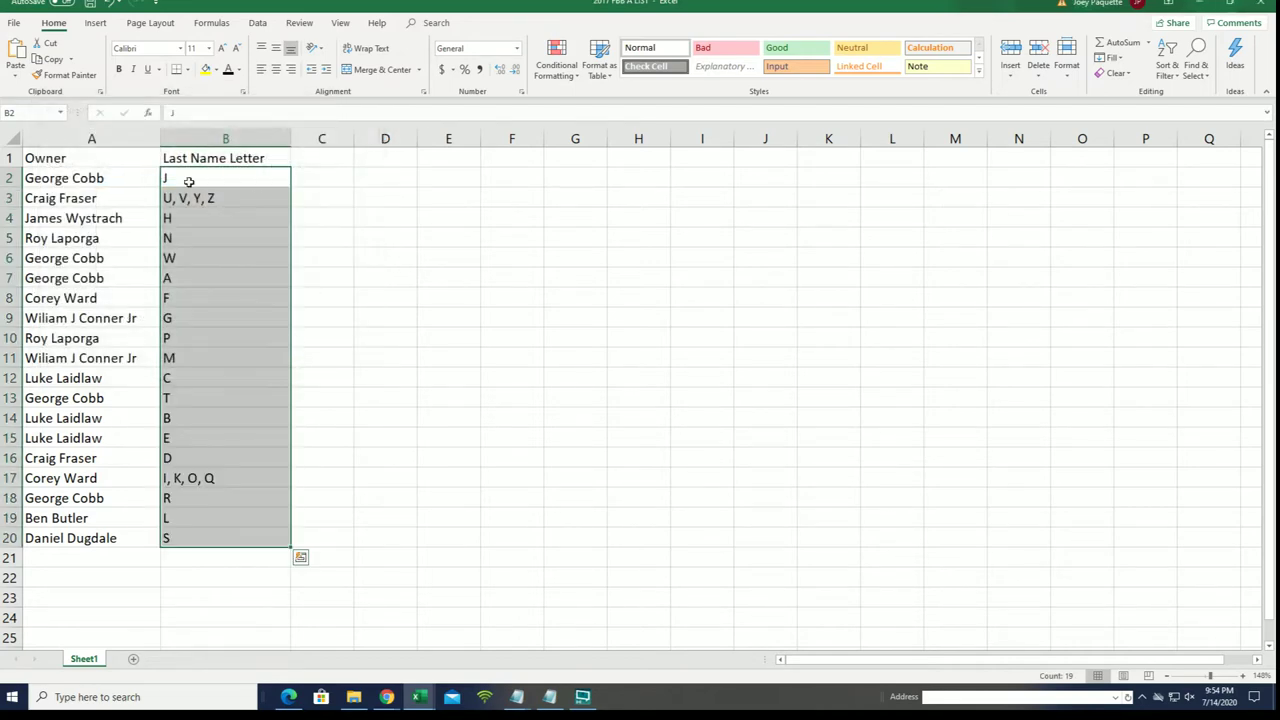
- Narrow column A to fit the owner names
{"action": "left_click", "coordinate": [148, 138]}
{"action": "left_click", "coordinate": [158, 137]}
{"action": "left_click", "coordinate": [152, 135]}
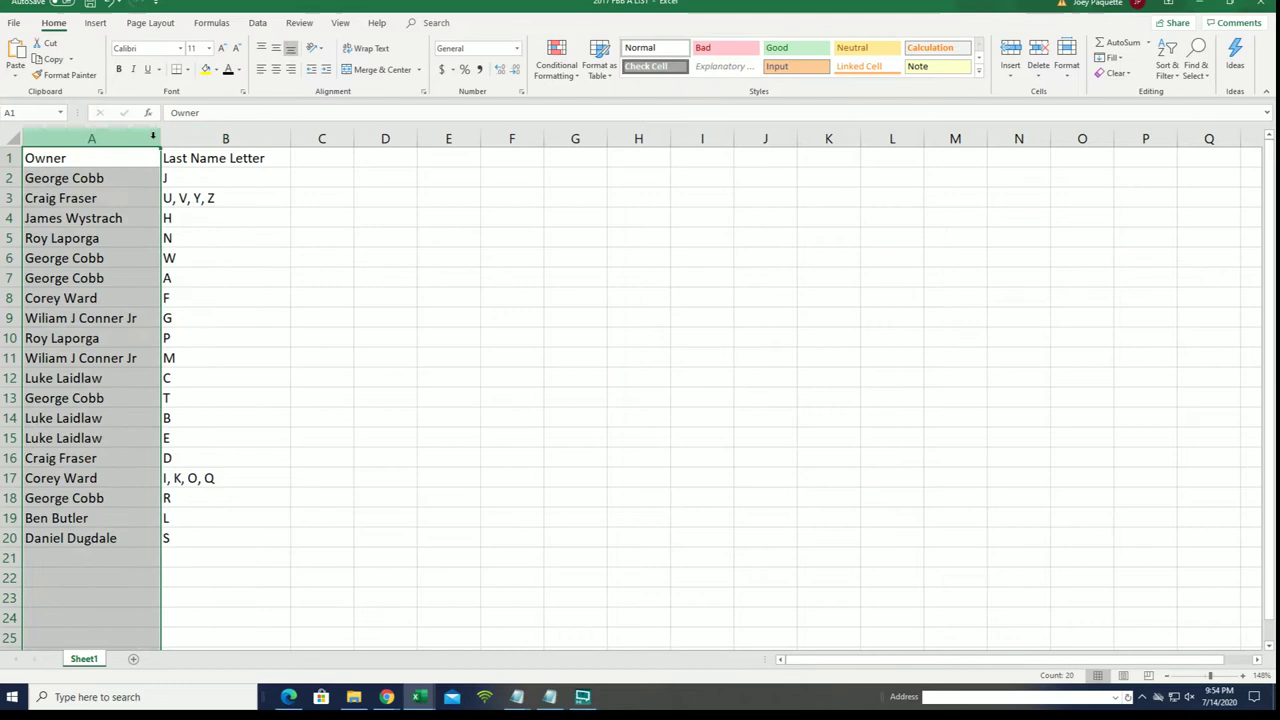
{"action": "left_click_drag", "start_coordinate": [157, 137], "coordinate": [137, 152]}
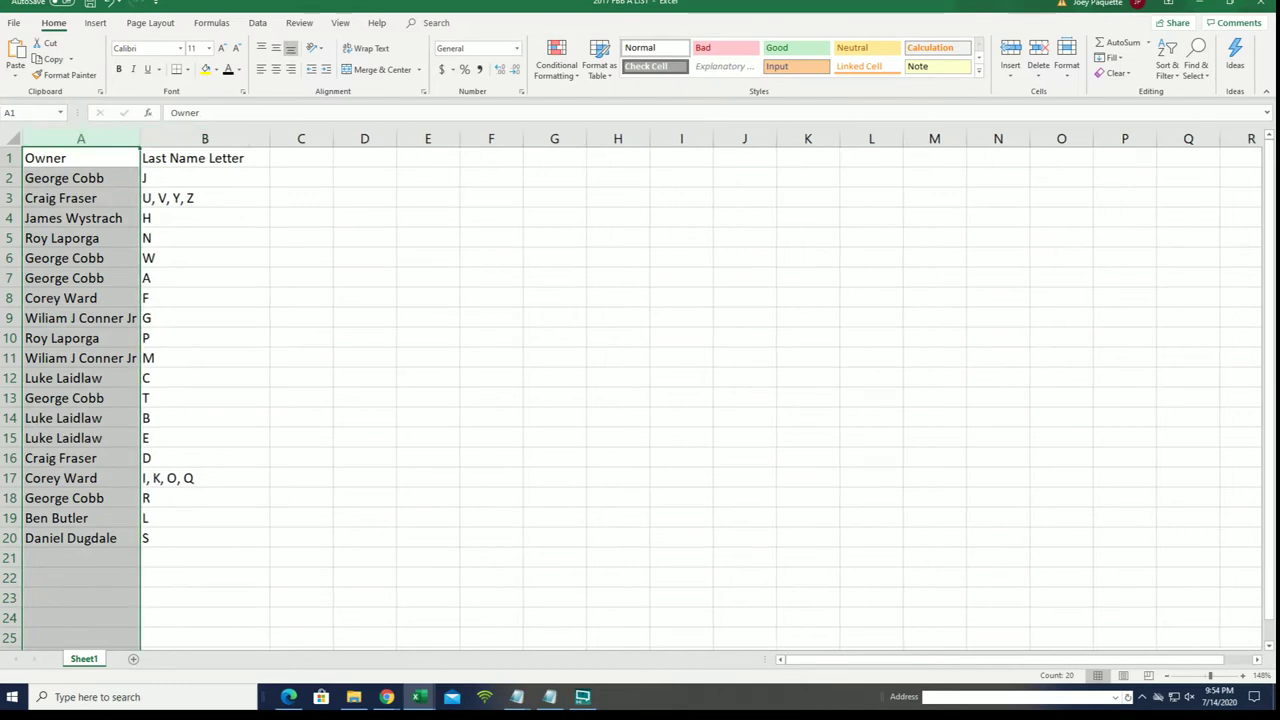
- Point out owner pairings: row 11, row 4 with H, last row with S, row 3 with U, V, Y, Z
{"action": "left_click", "coordinate": [116, 358]}
{"action": "left_click", "coordinate": [124, 222]}
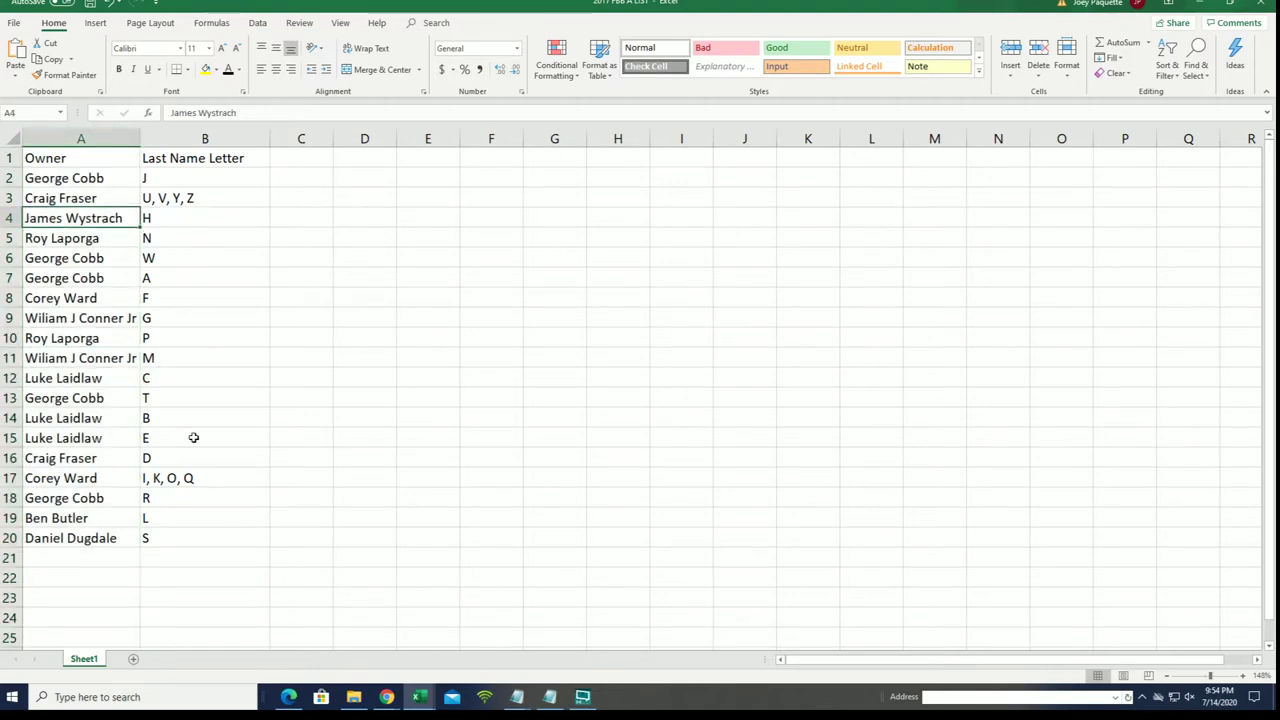
{"action": "left_click", "coordinate": [108, 541]}
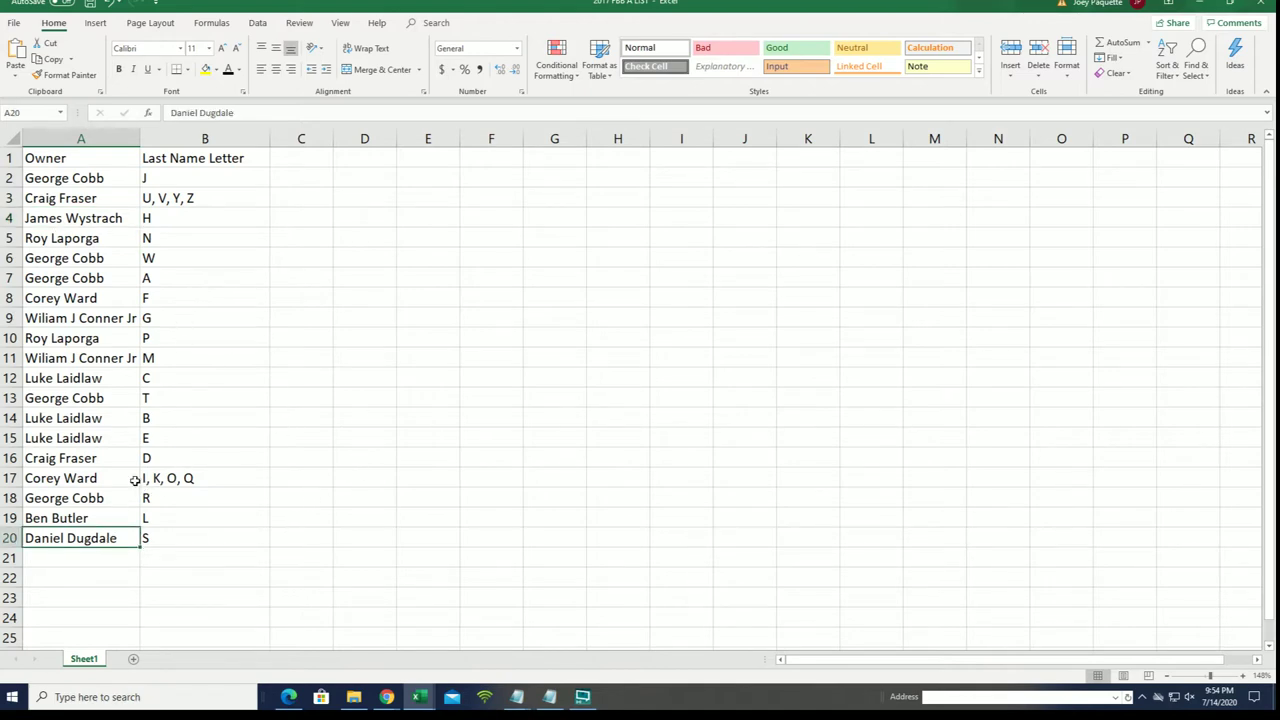
{"action": "left_click", "coordinate": [108, 197]}
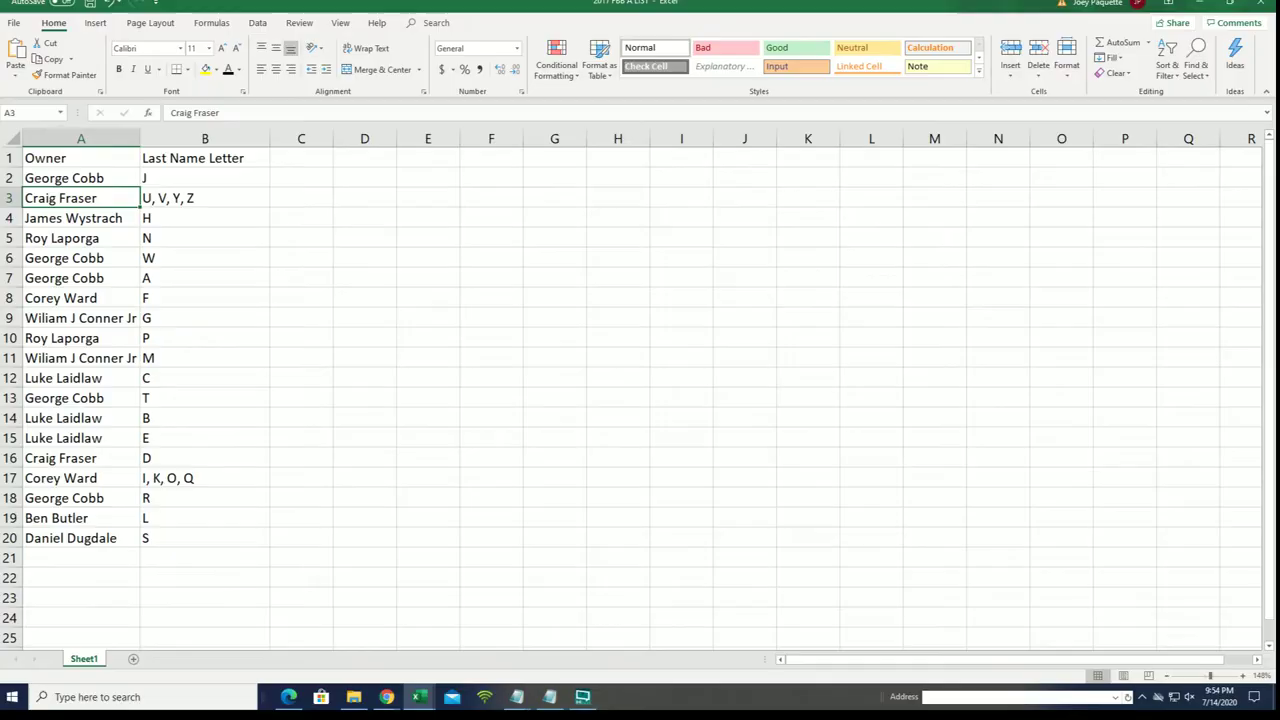